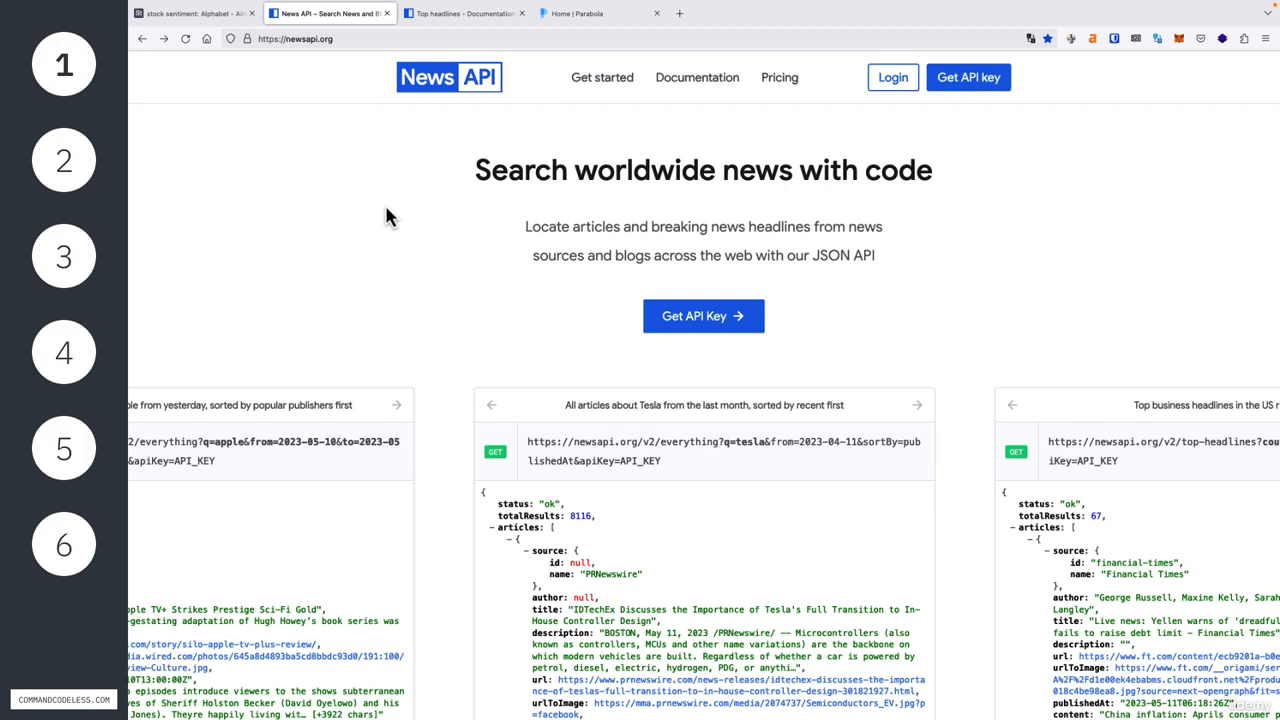
Step: Review the News API pricing plans and open the registration form for an API key
{"action": "left_click", "coordinate": [786, 89]}
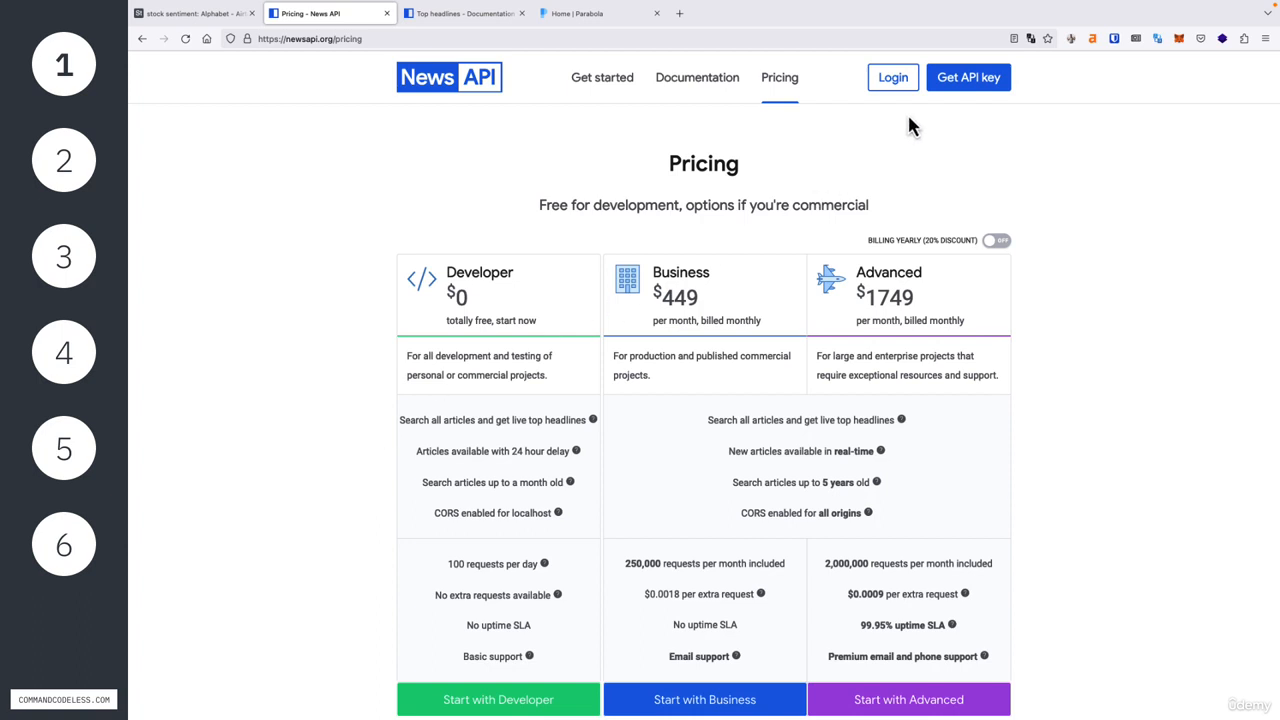
{"action": "left_click", "coordinate": [946, 84]}
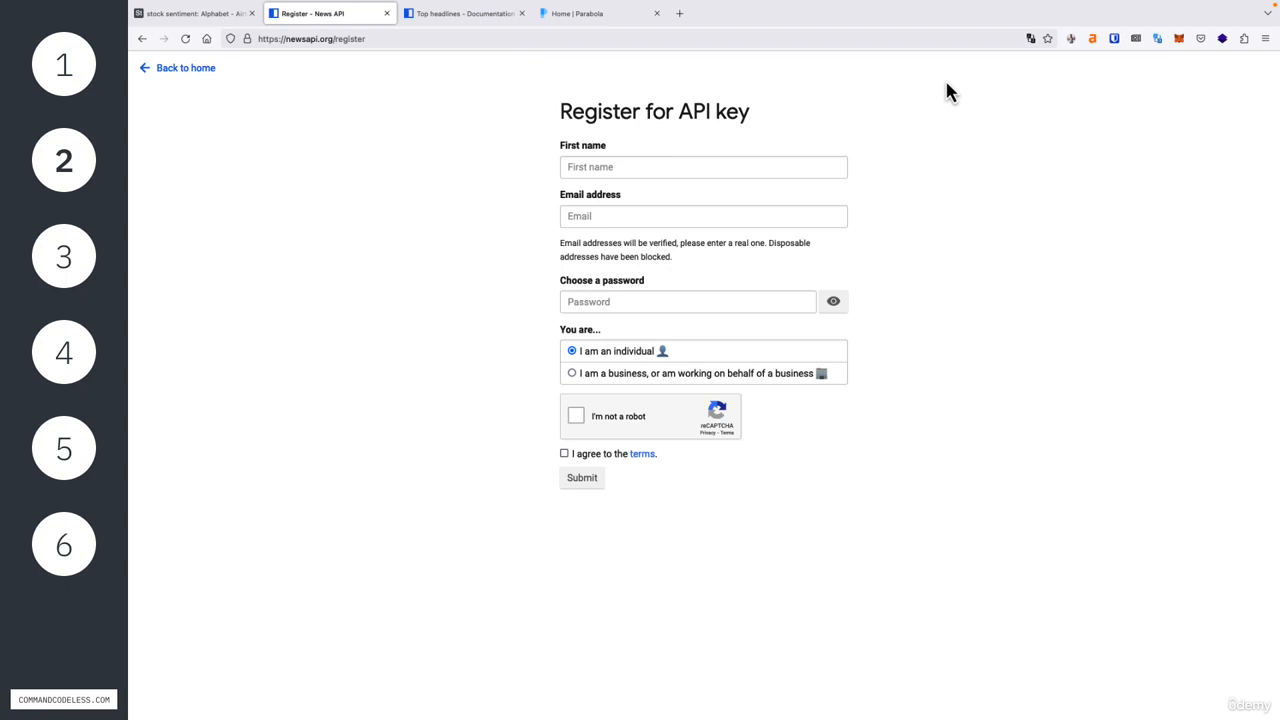
Step: Switch to Parabola and create a new flow named "stock sentiment"
{"action": "left_click", "coordinate": [615, 14]}
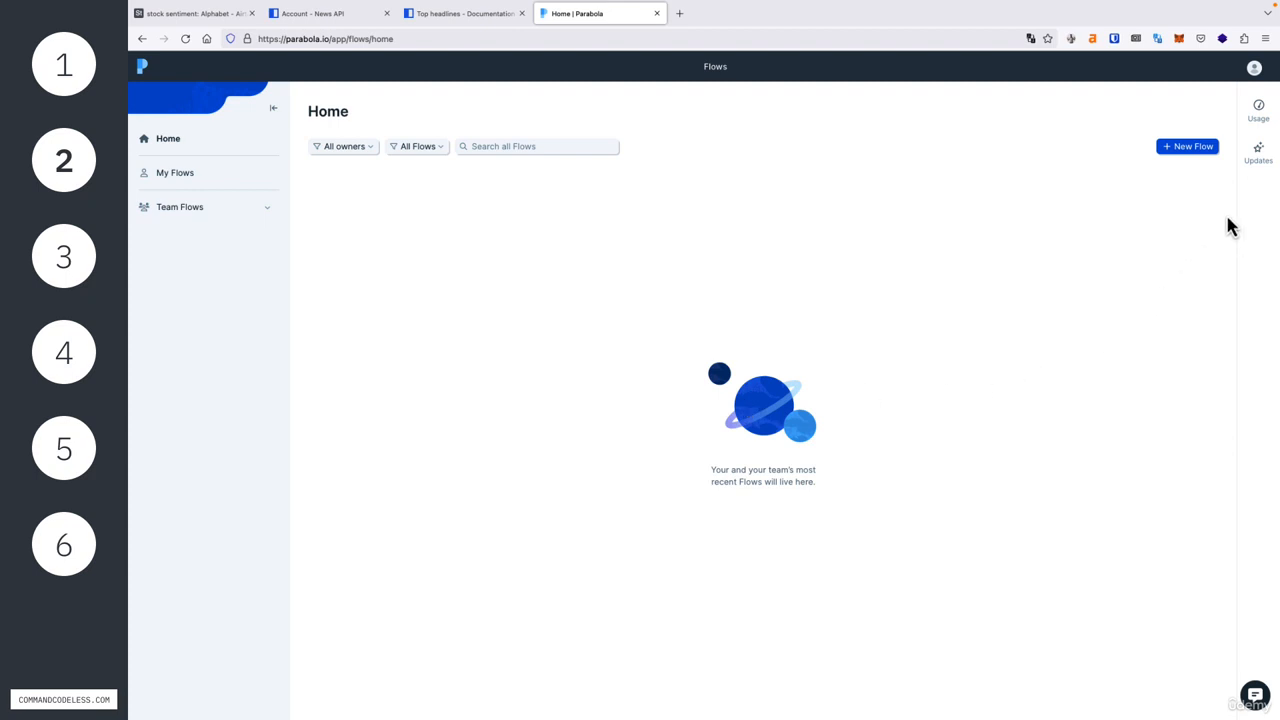
{"action": "left_click", "coordinate": [1186, 150]}
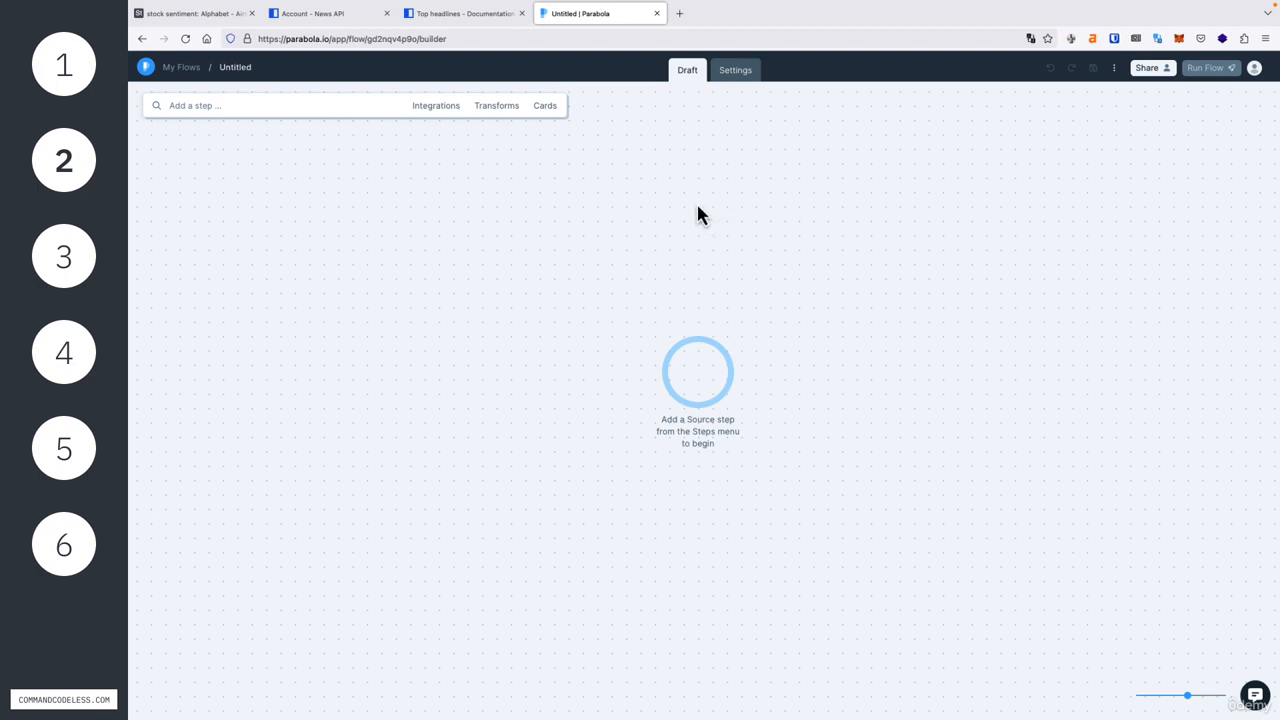
{"action": "left_click", "coordinate": [234, 70]}
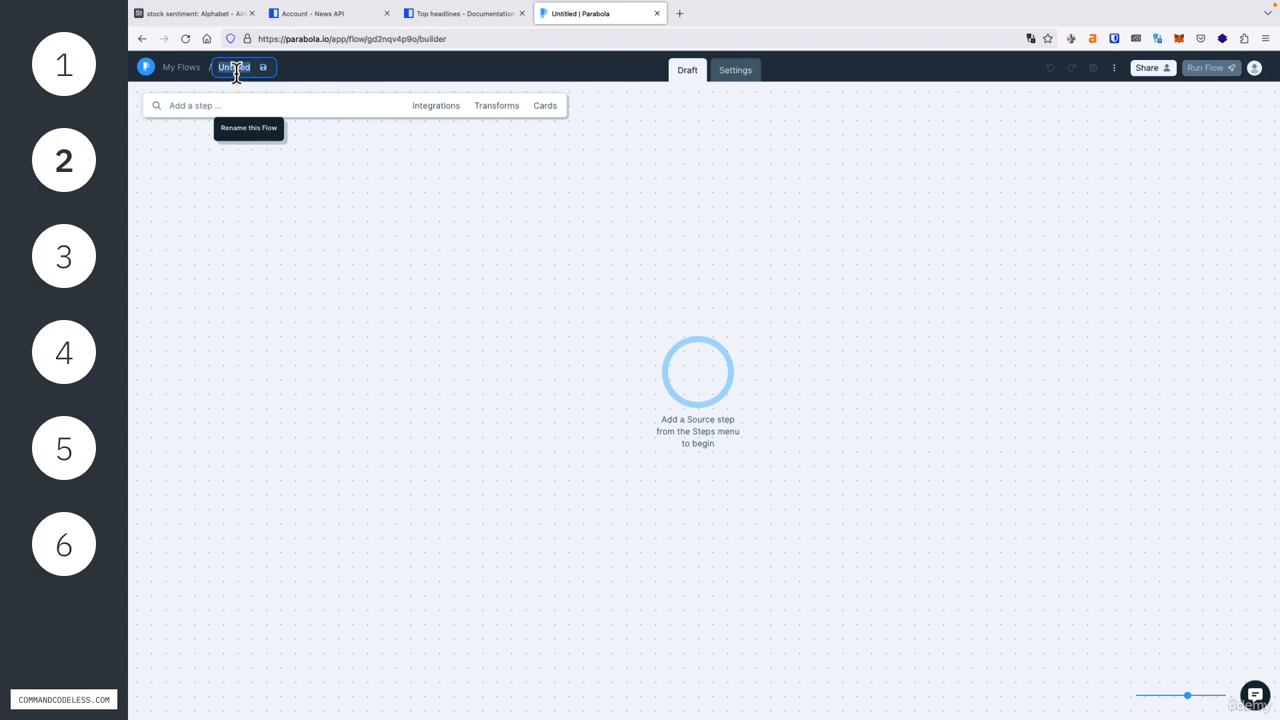
{"action": "type", "text": "sentiment"}
{"action": "key", "text": "Return"}
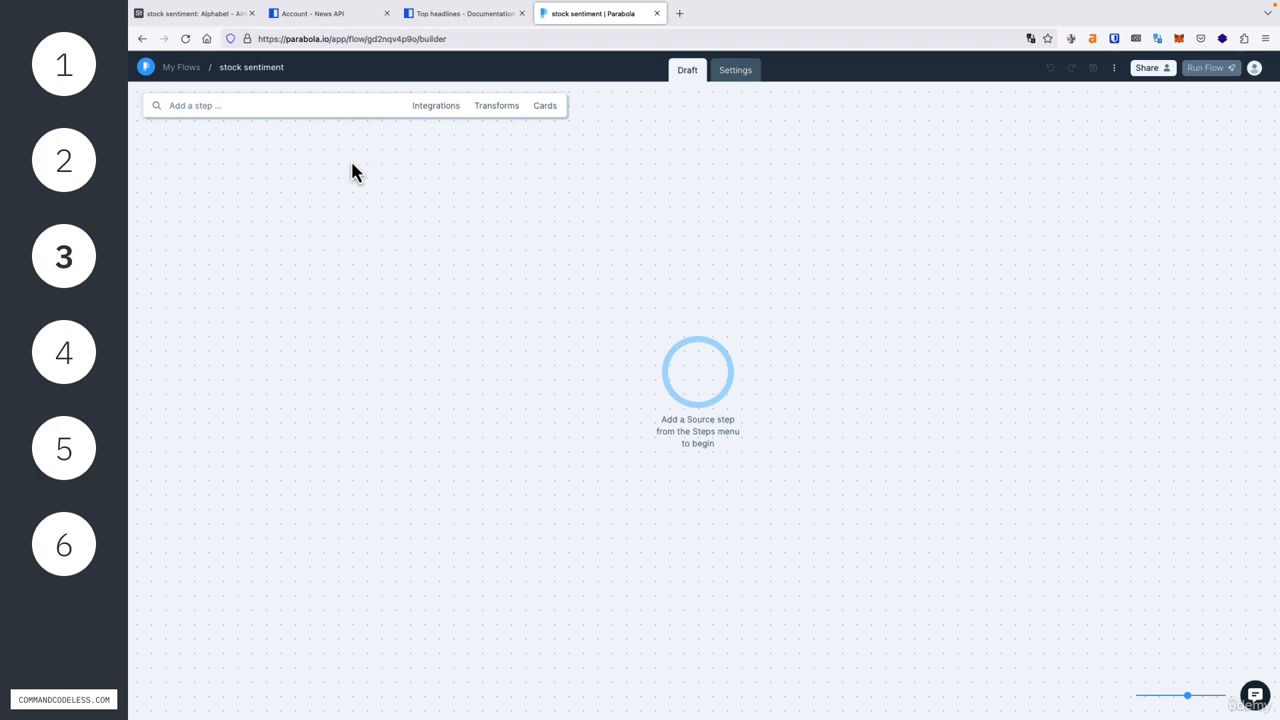
Step: Find the Pull from API source step and place it in the middle of the empty flow canvas
{"action": "left_click", "coordinate": [229, 106]}
{"action": "left_click", "coordinate": [246, 107]}
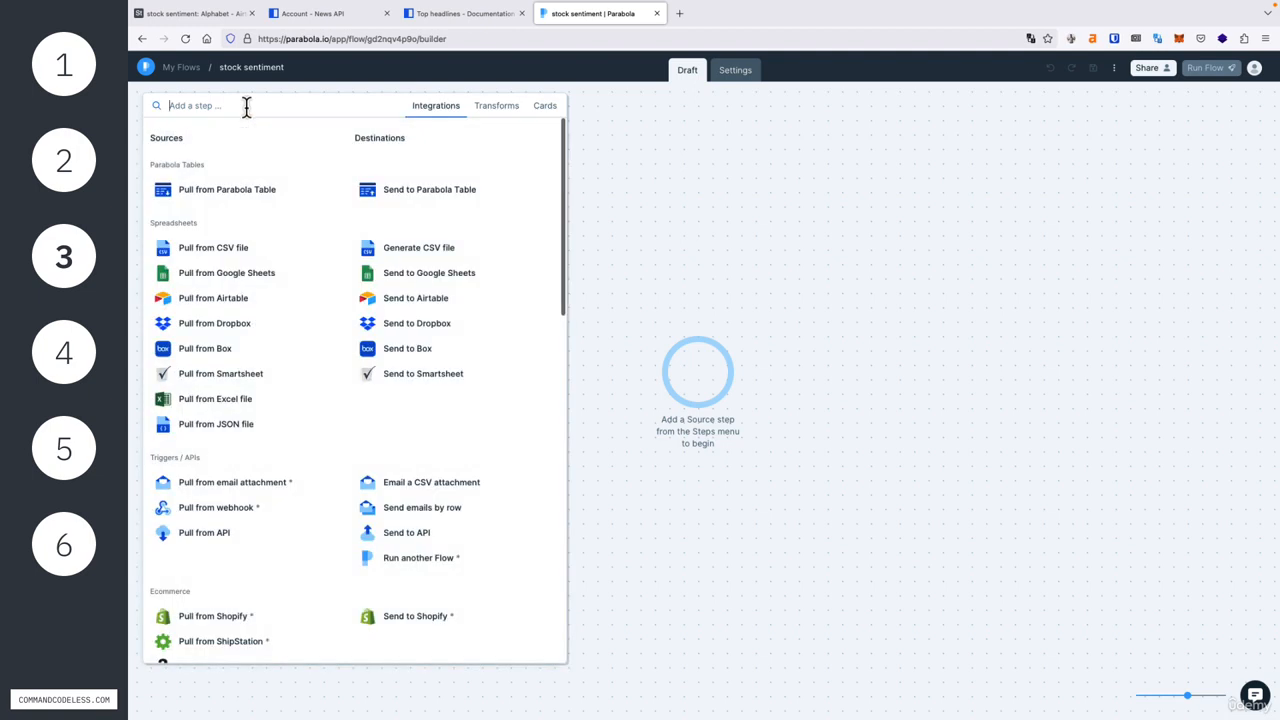
{"action": "type", "text": "pull from"}
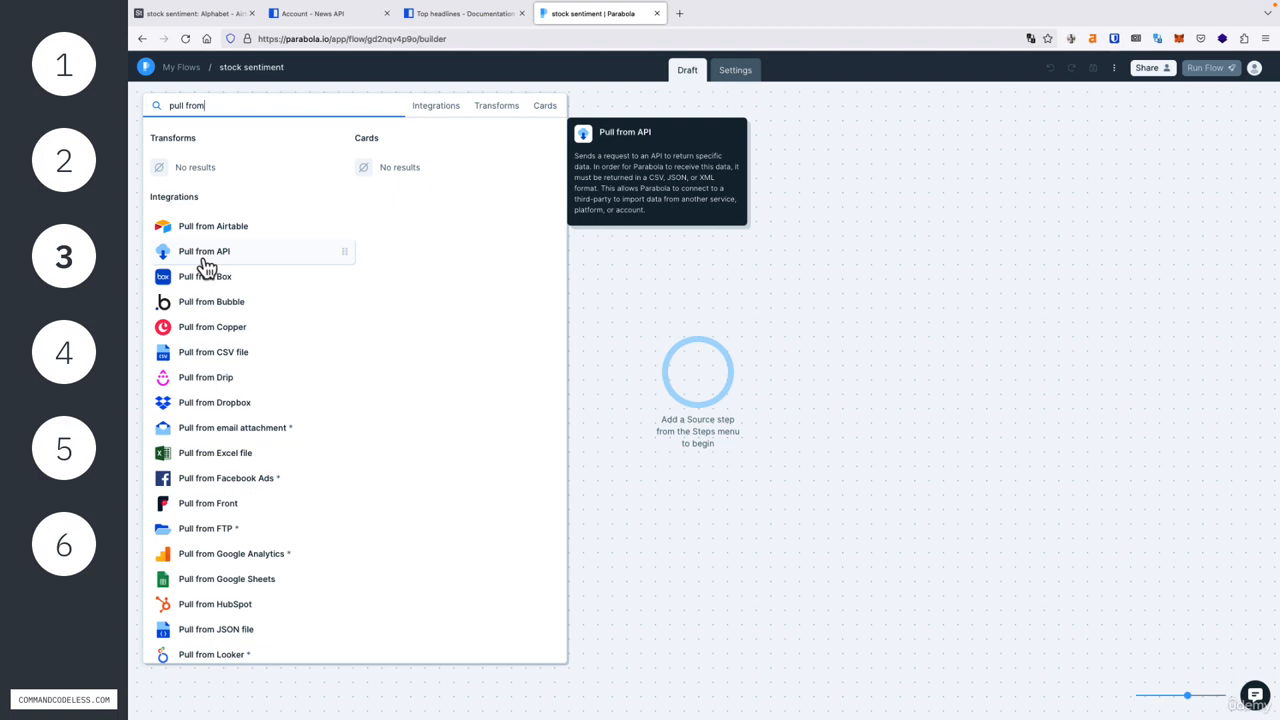
{"action": "left_click_drag", "start_coordinate": [205, 266], "coordinate": [702, 378]}
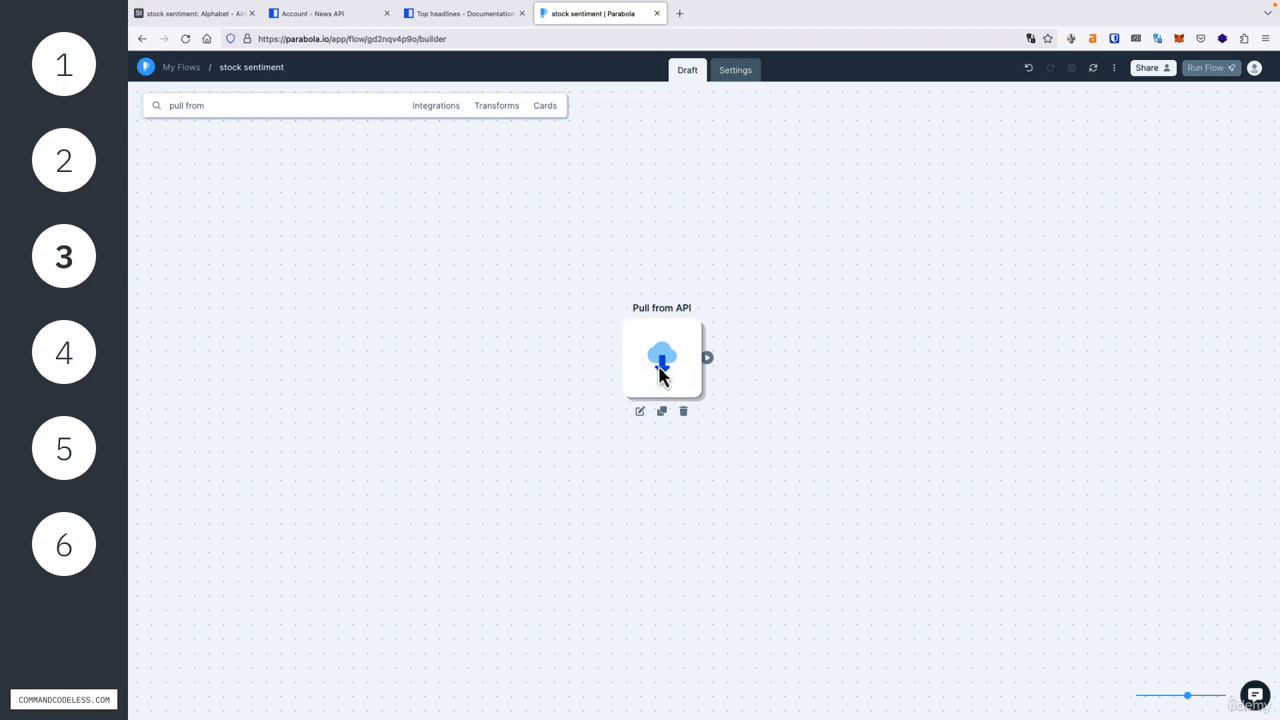
Step: Open the settings of the Pull from API step and choose GET as the request type
{"action": "left_click", "coordinate": [640, 412]}
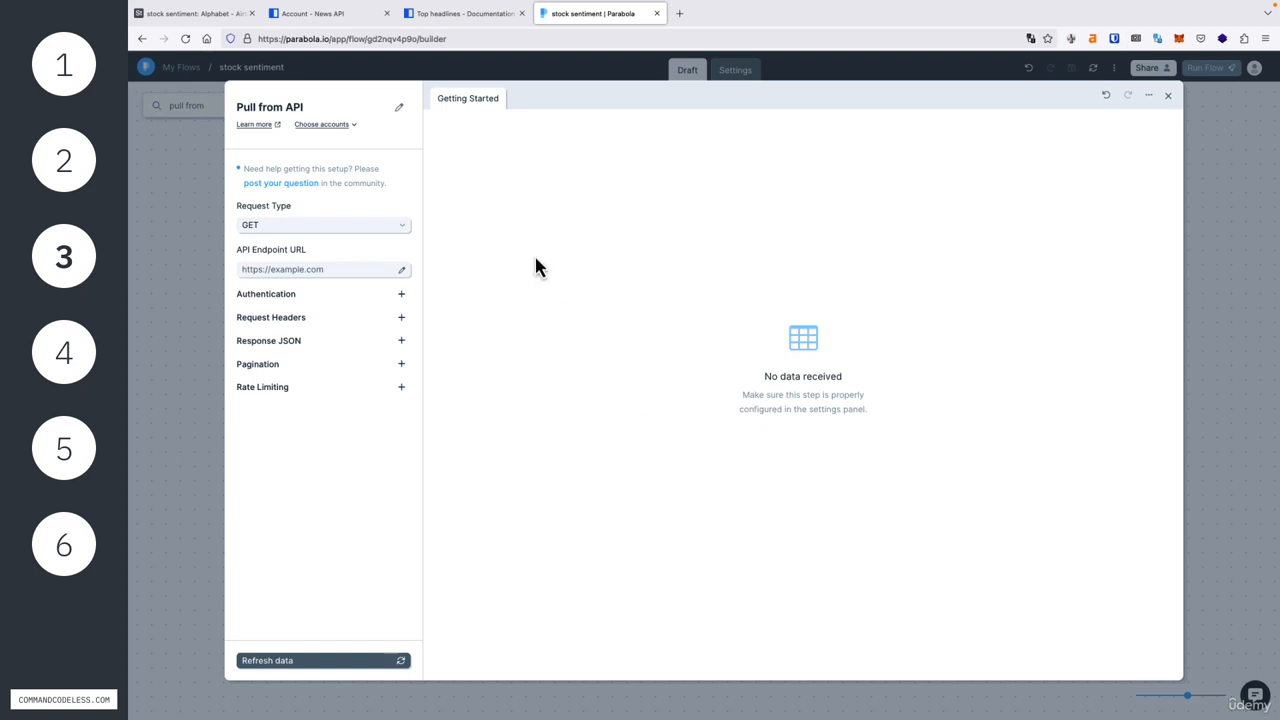
{"action": "left_click", "coordinate": [399, 110]}
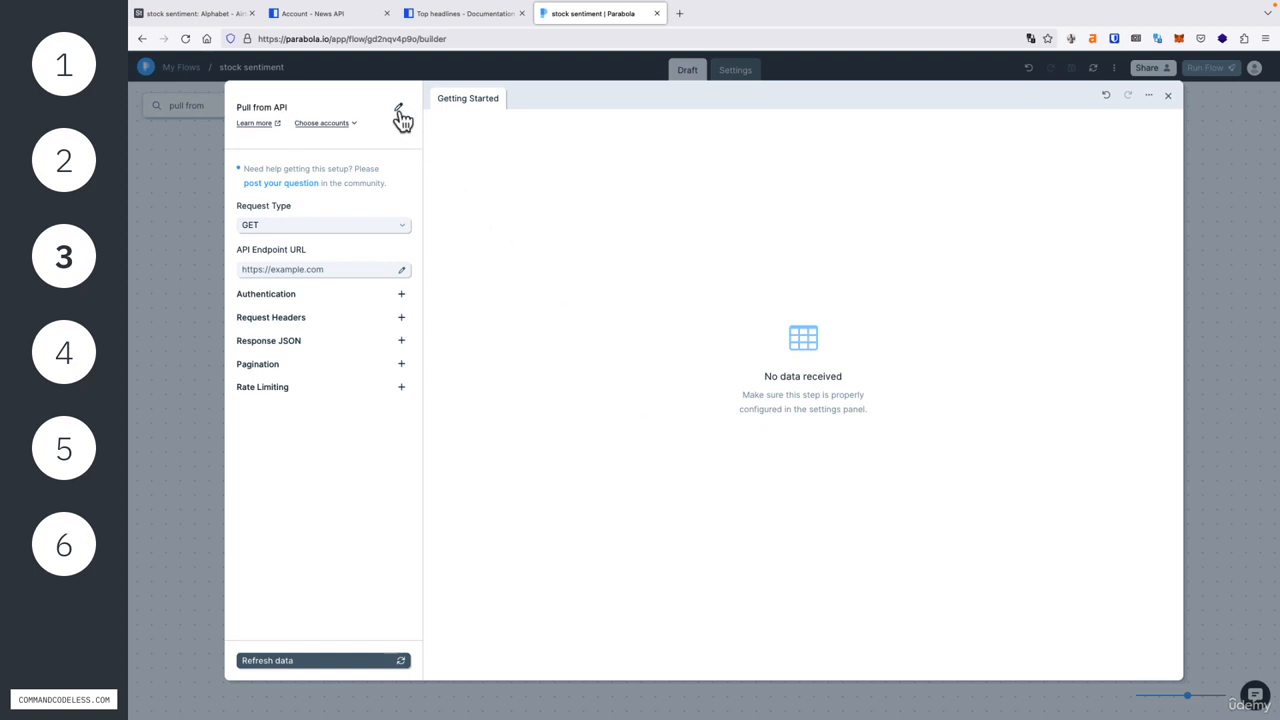
{"action": "left_click", "coordinate": [468, 186]}
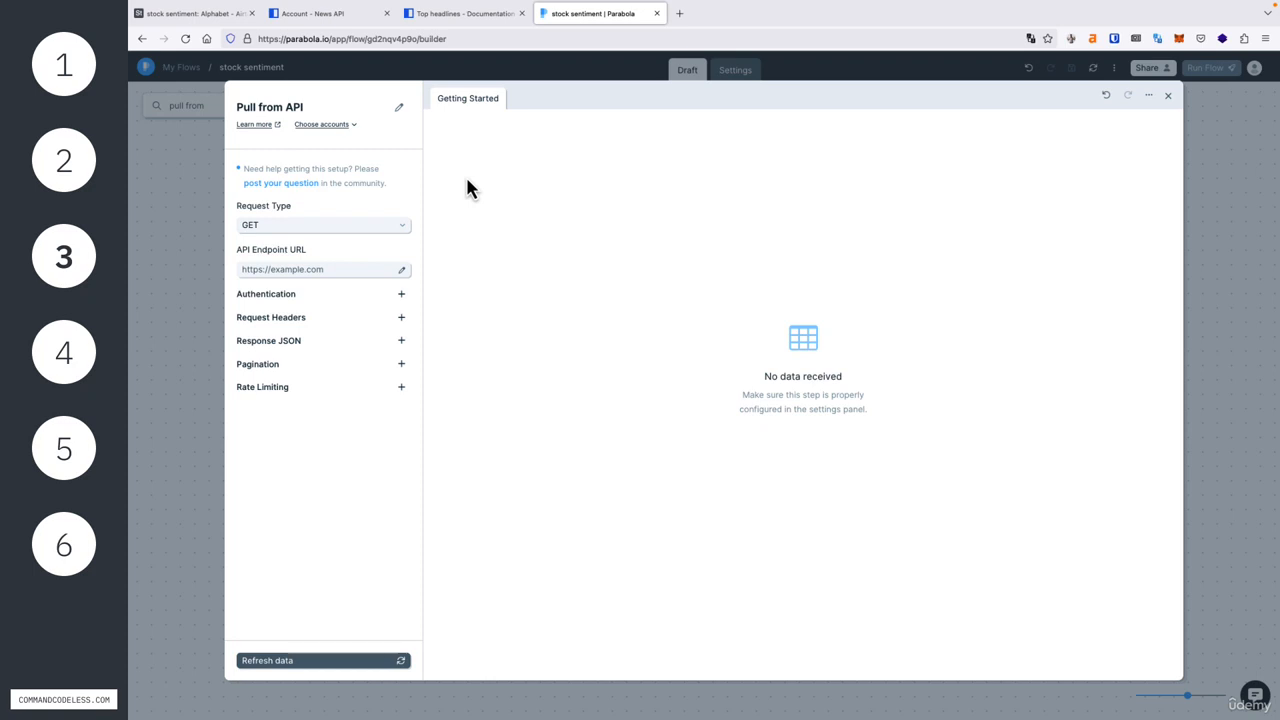
{"action": "left_click", "coordinate": [258, 226]}
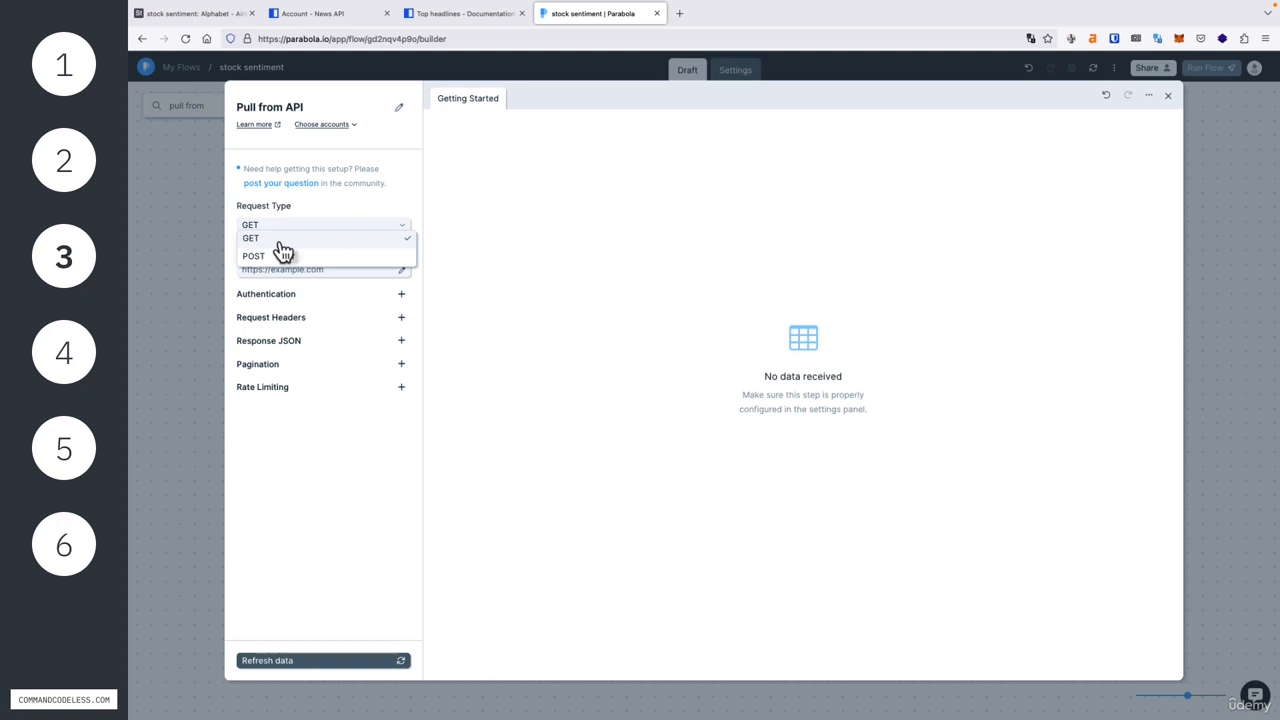
{"action": "left_click", "coordinate": [282, 244]}
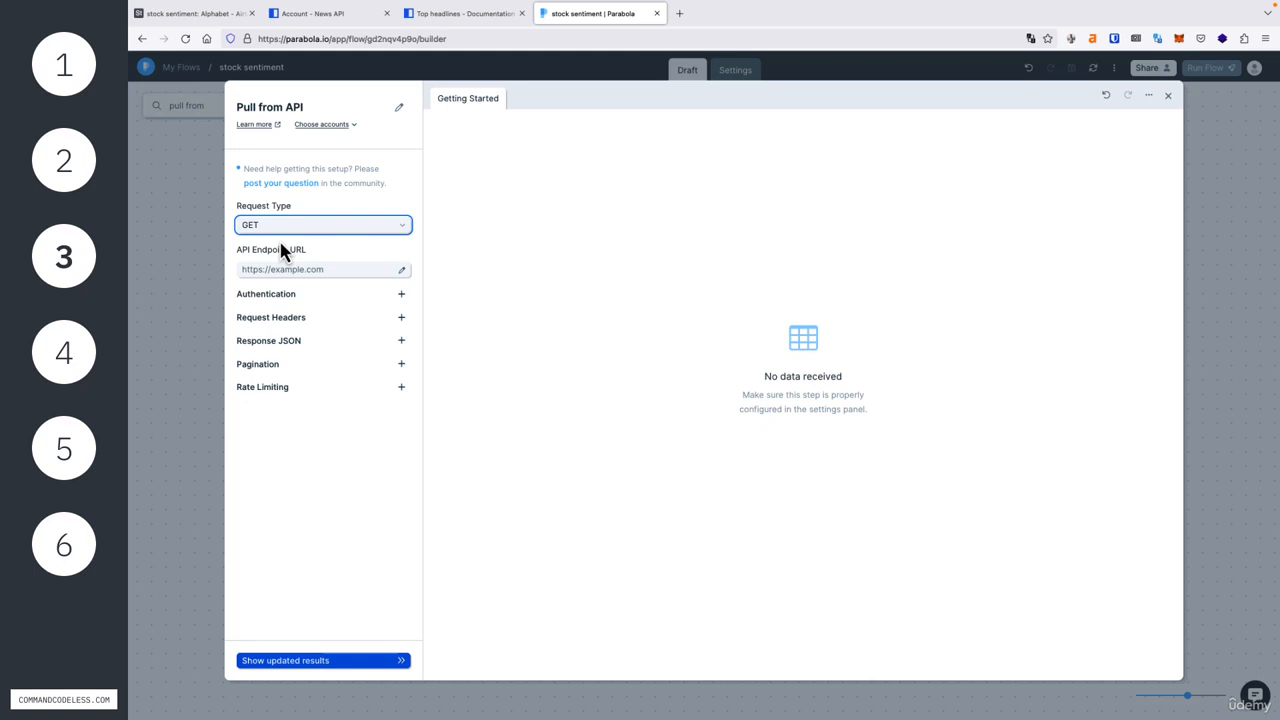
{"action": "left_click", "coordinate": [296, 272]}
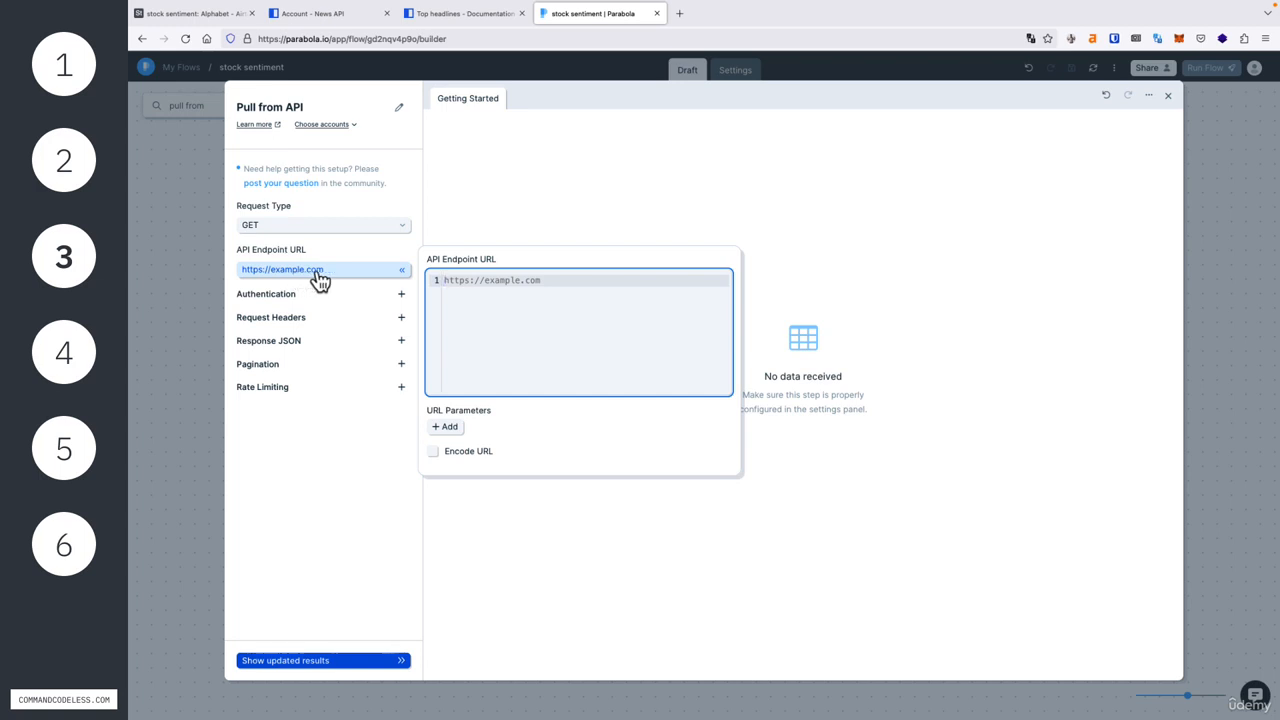
{"action": "left_click", "coordinate": [500, 14]}
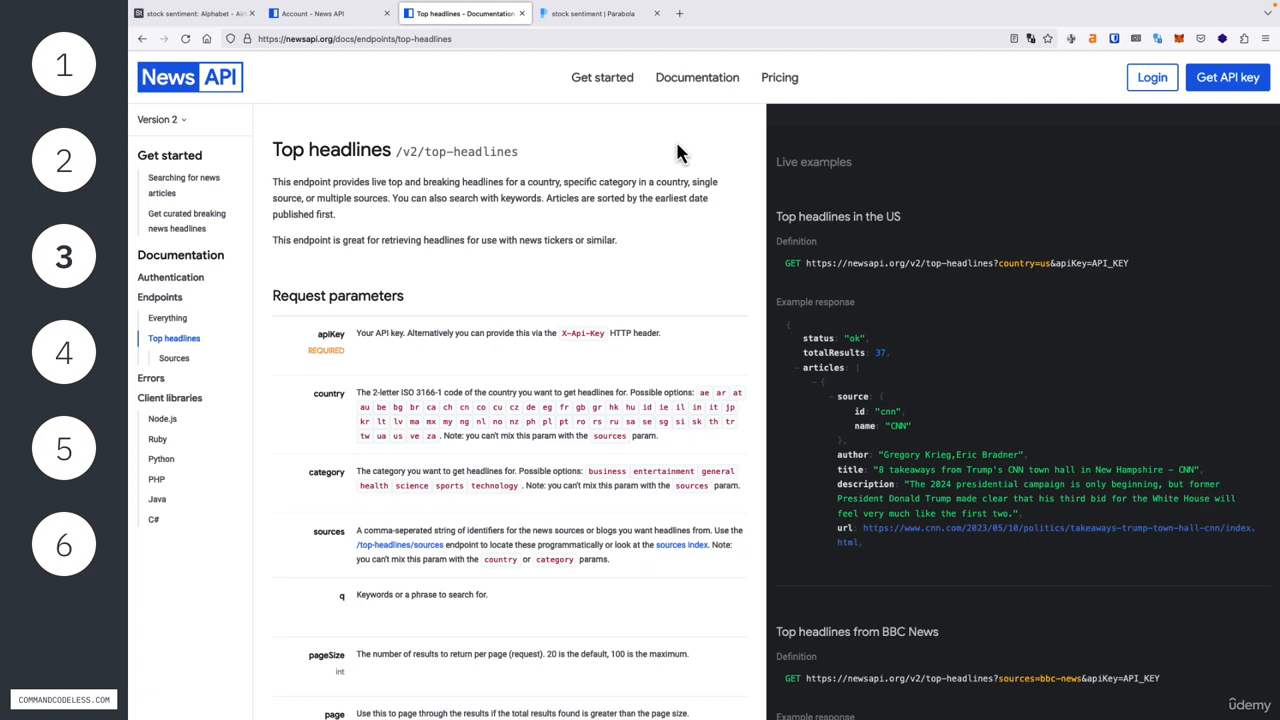
{"action": "left_click", "coordinate": [585, 14]}
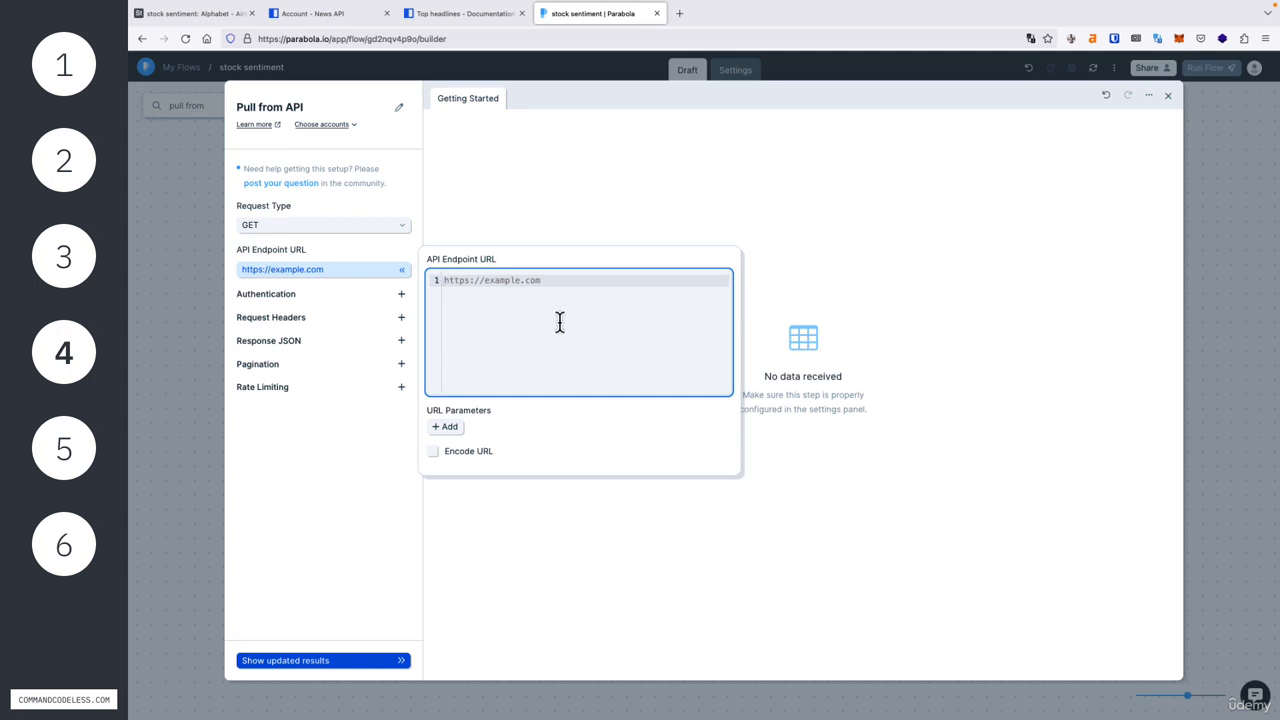
{"action": "type", "text": "https://newsapi.org/v2/top-headlines"}
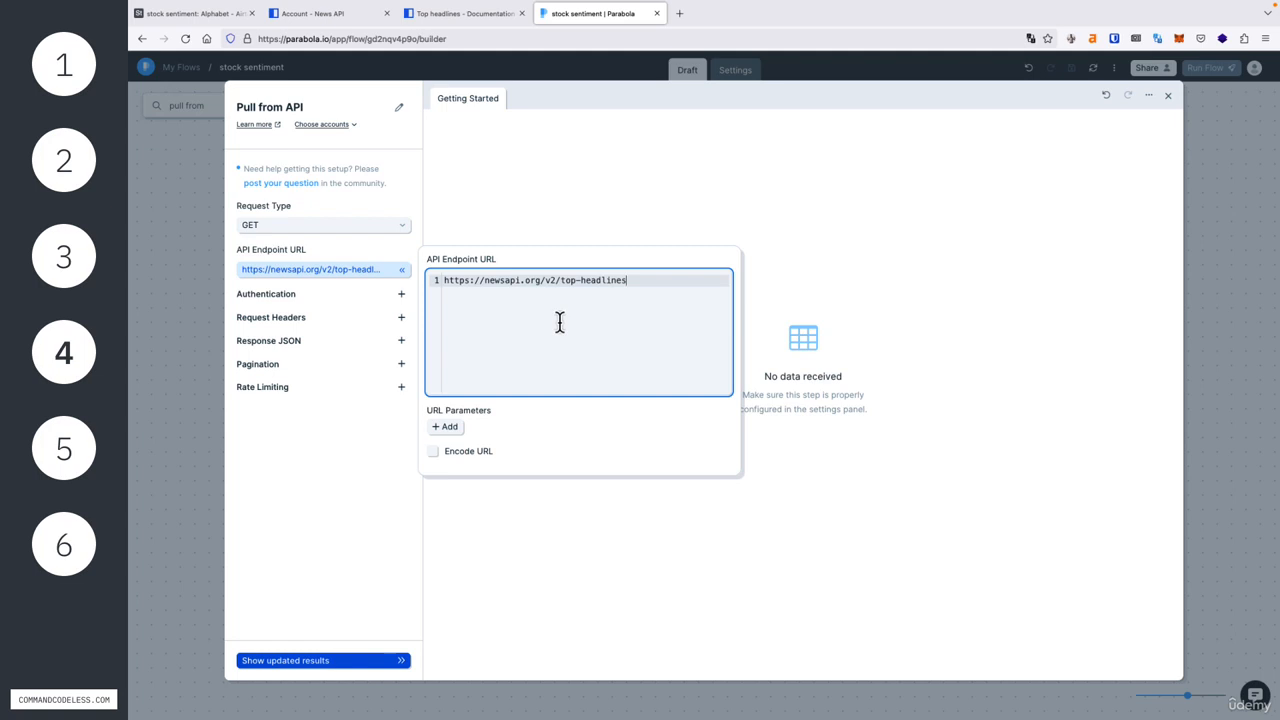
Step: Compare the Top headlines and Everything endpoint URLs in the News API documentation, then return to the endpoint URL in Parabola
{"action": "left_click_drag", "start_coordinate": [635, 290], "coordinate": [441, 287]}
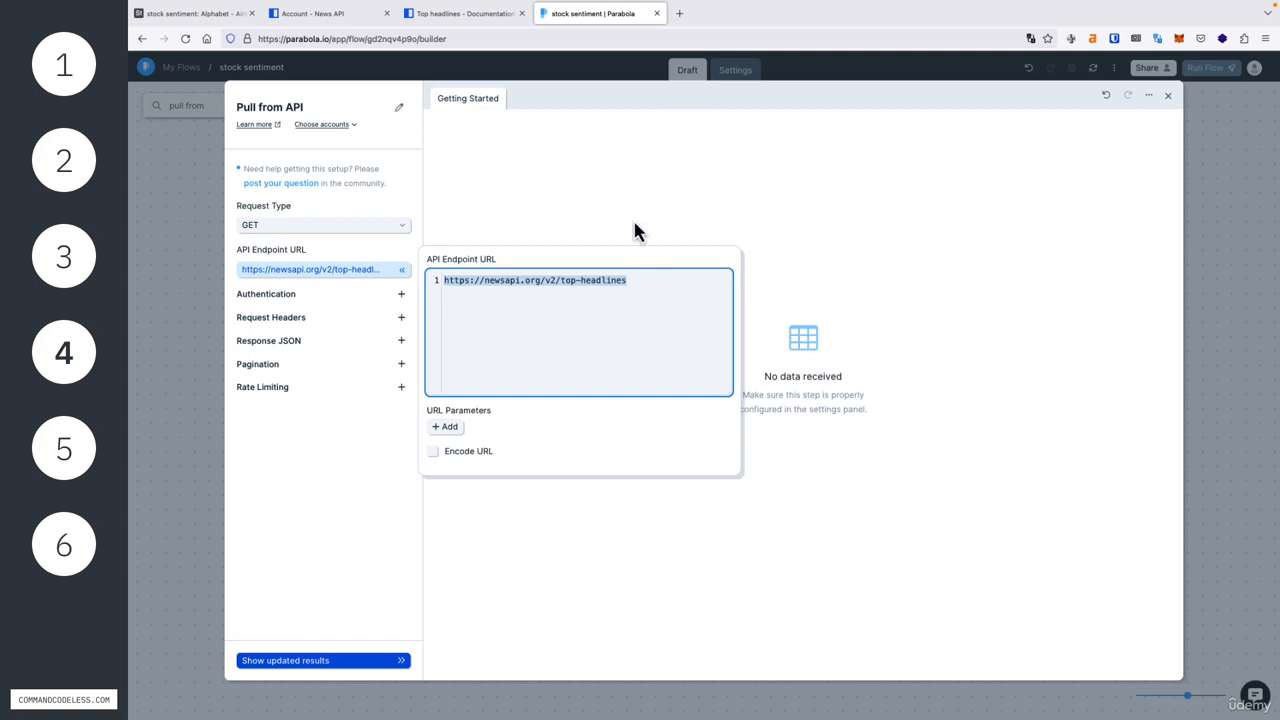
{"action": "left_click", "coordinate": [485, 20]}
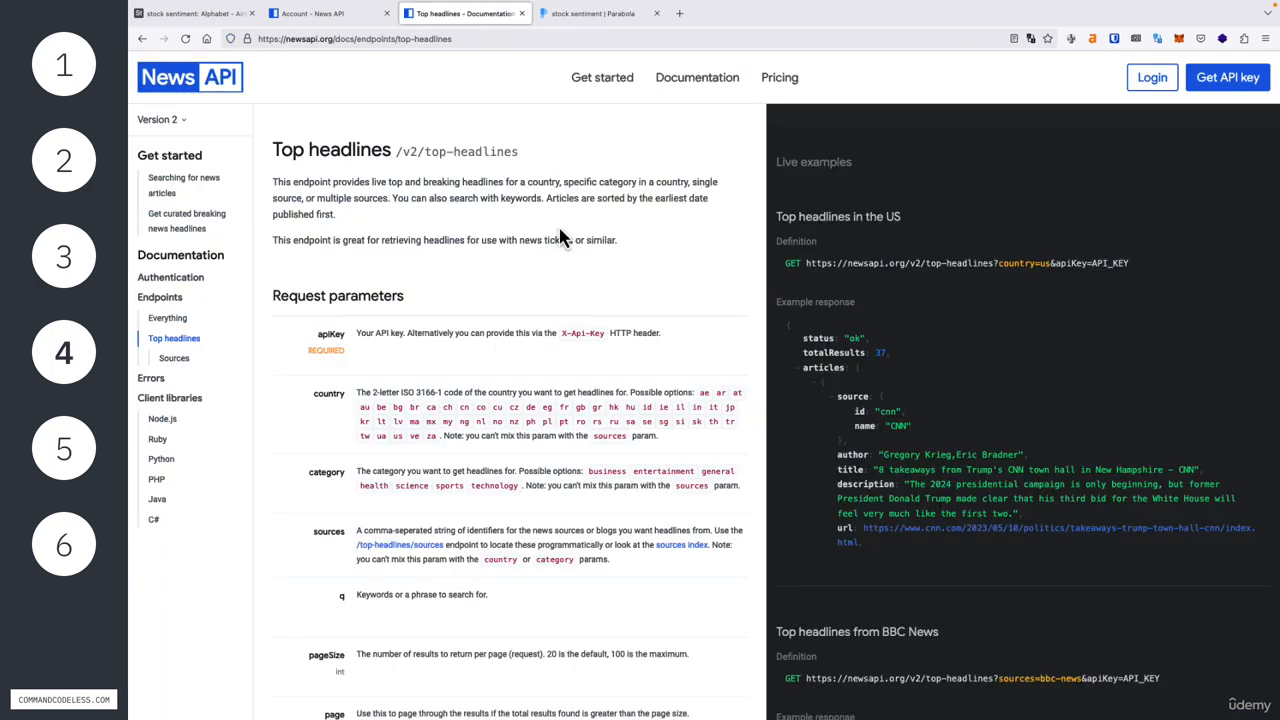
{"action": "left_click", "coordinate": [176, 344]}
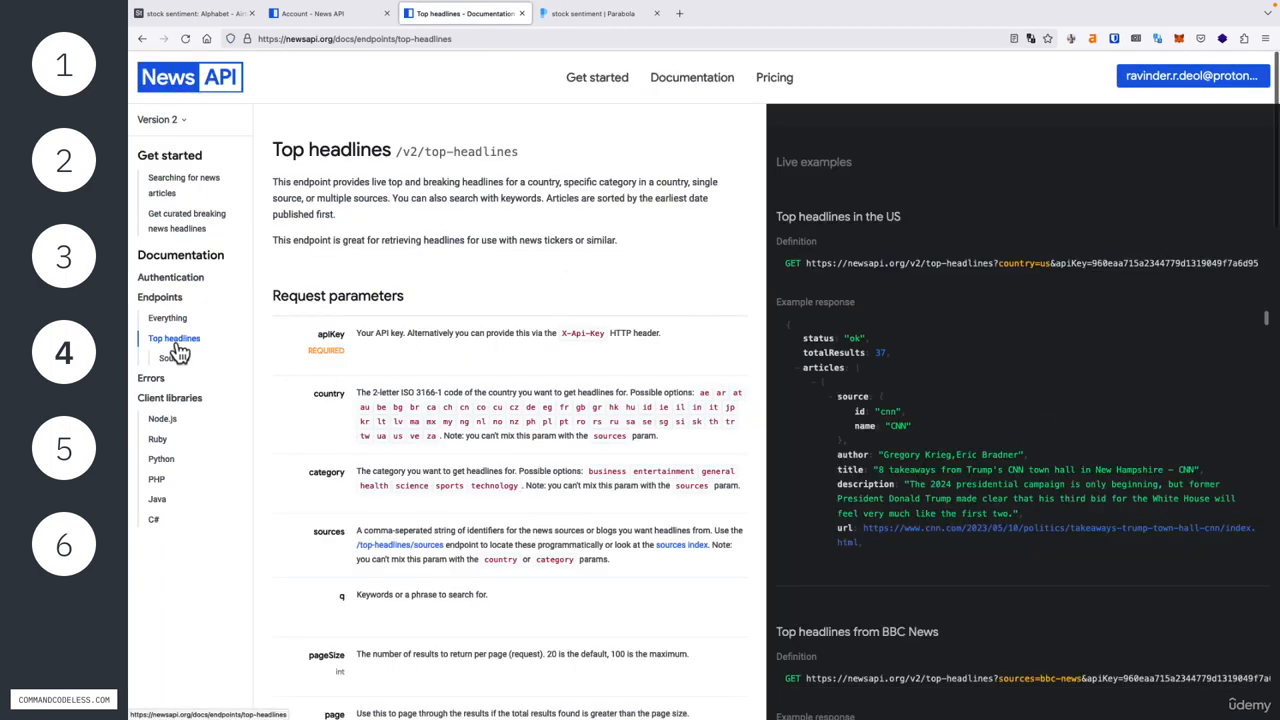
{"action": "left_click_drag", "start_coordinate": [806, 263], "coordinate": [997, 263]}
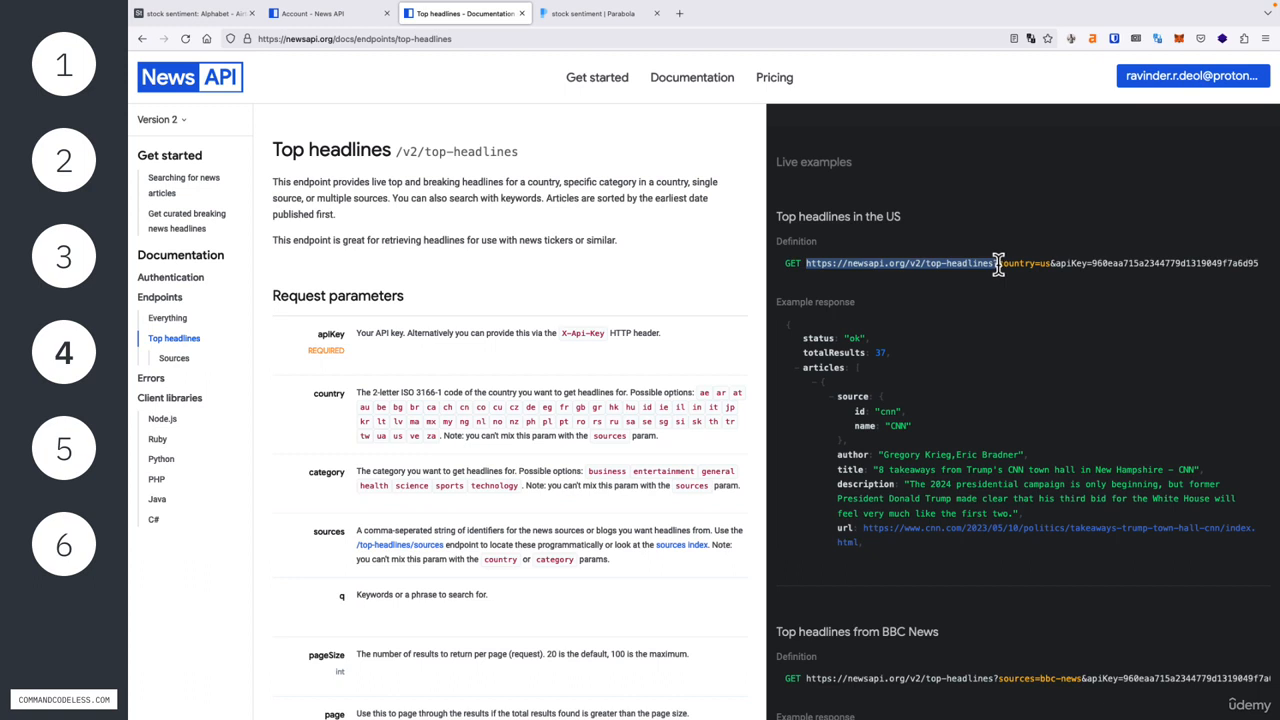
{"action": "left_click", "coordinate": [181, 320]}
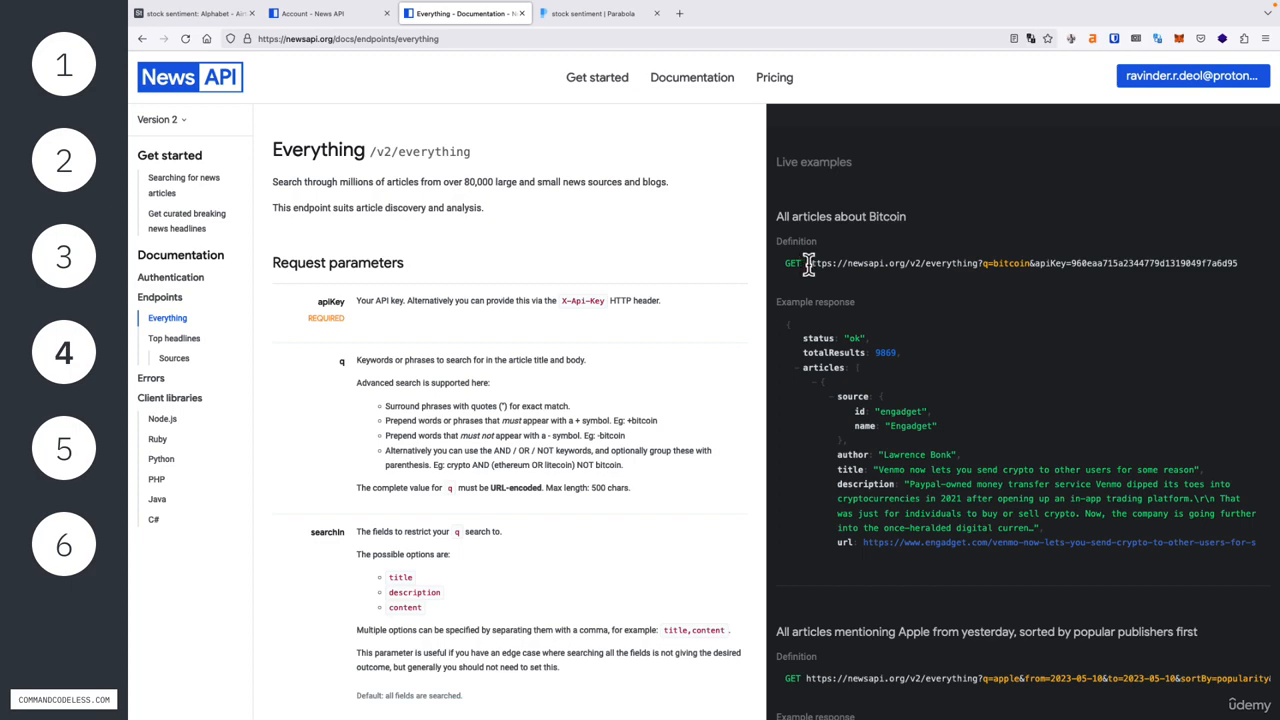
{"action": "left_click_drag", "start_coordinate": [806, 263], "coordinate": [981, 265]}
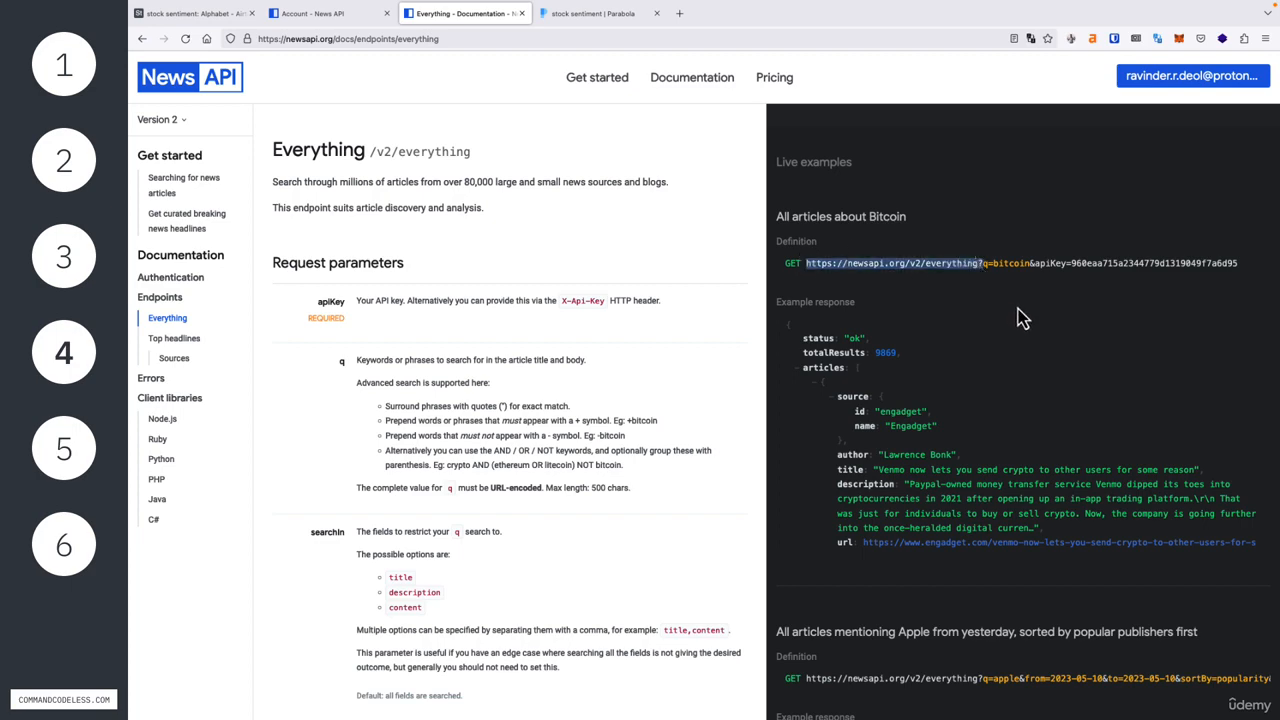
{"action": "left_click", "coordinate": [176, 340]}
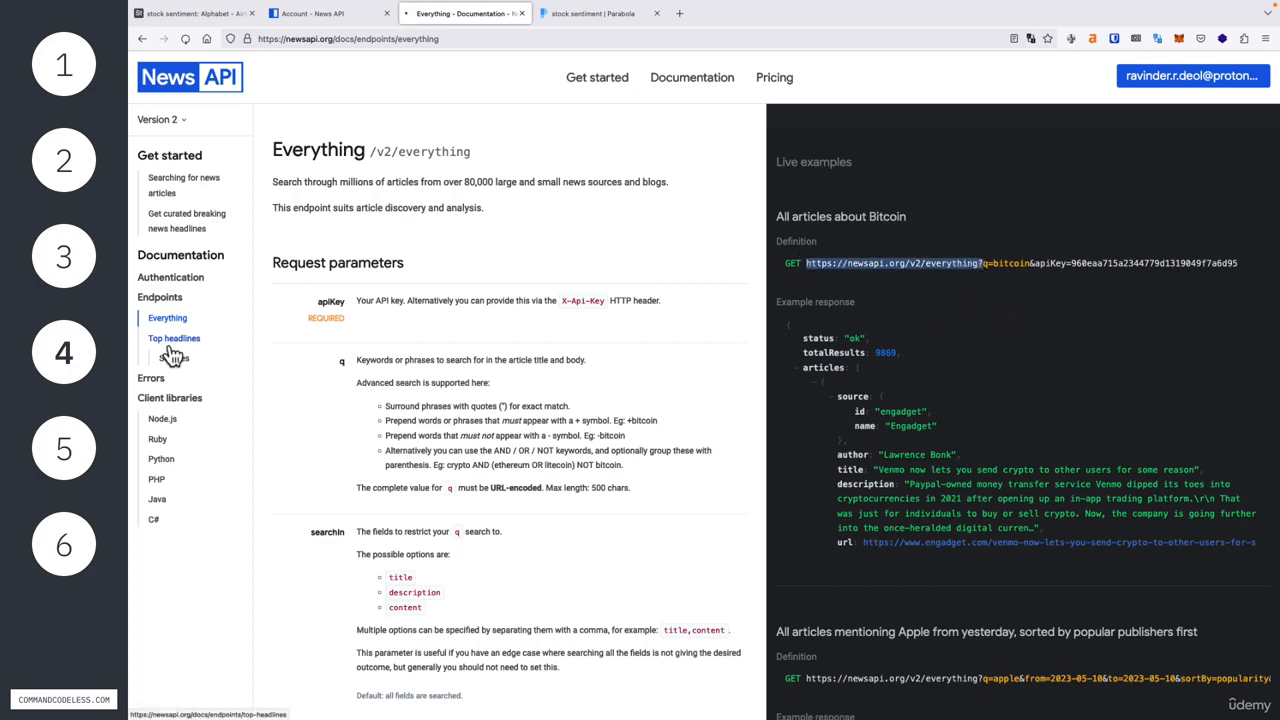
{"action": "left_click", "coordinate": [571, 20]}
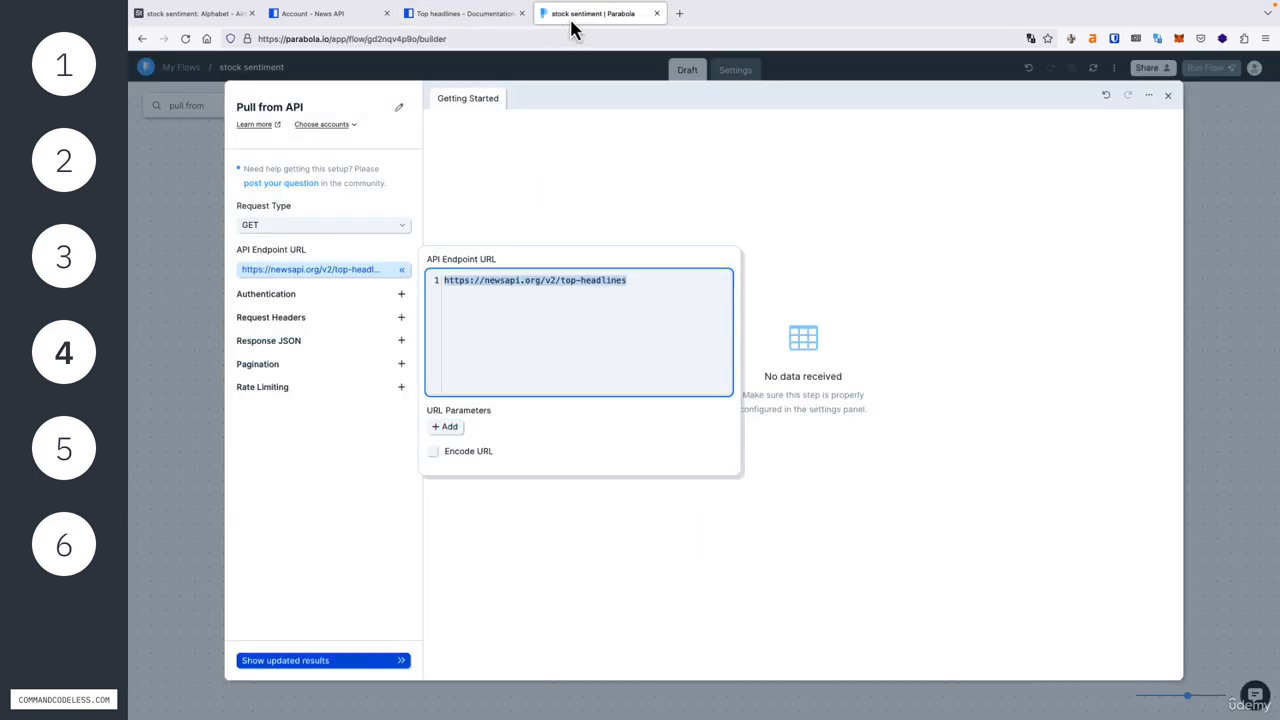
{"action": "left_click", "coordinate": [642, 294]}
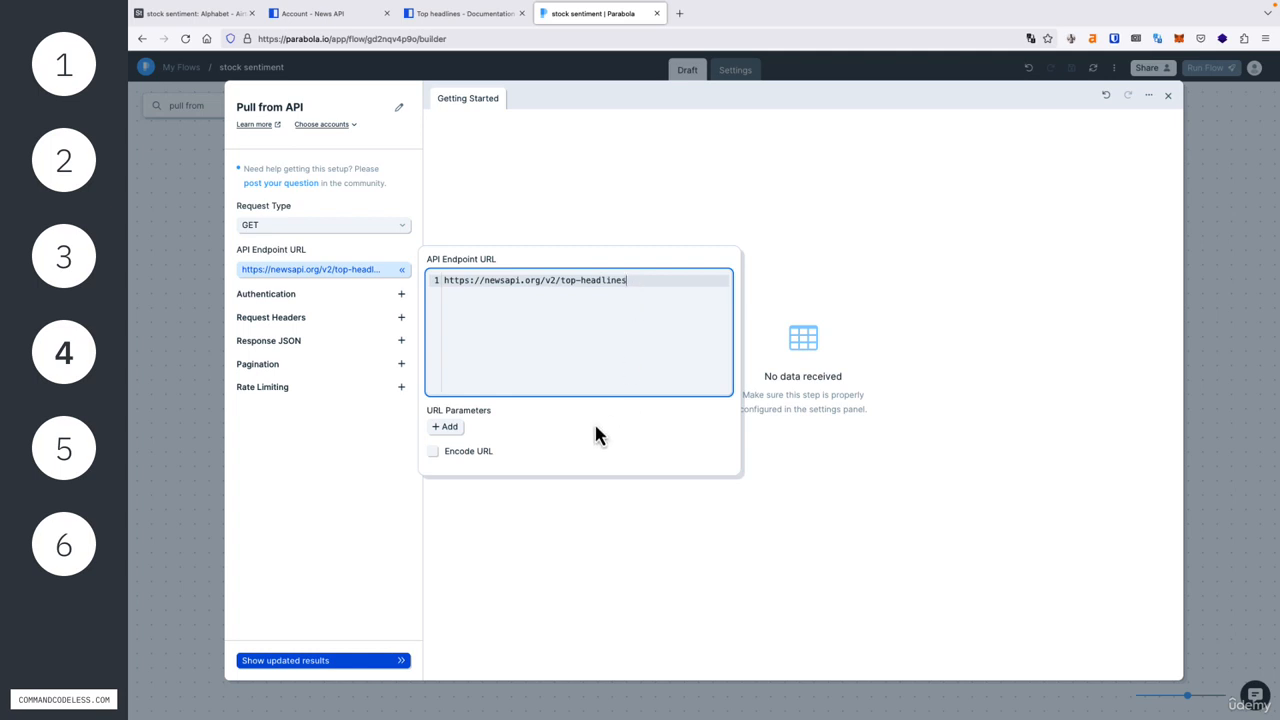
Step: Add a URL parameter q with the value goog to the API endpoint and check the resulting URL
{"action": "left_click_drag", "start_coordinate": [428, 411], "coordinate": [461, 414]}
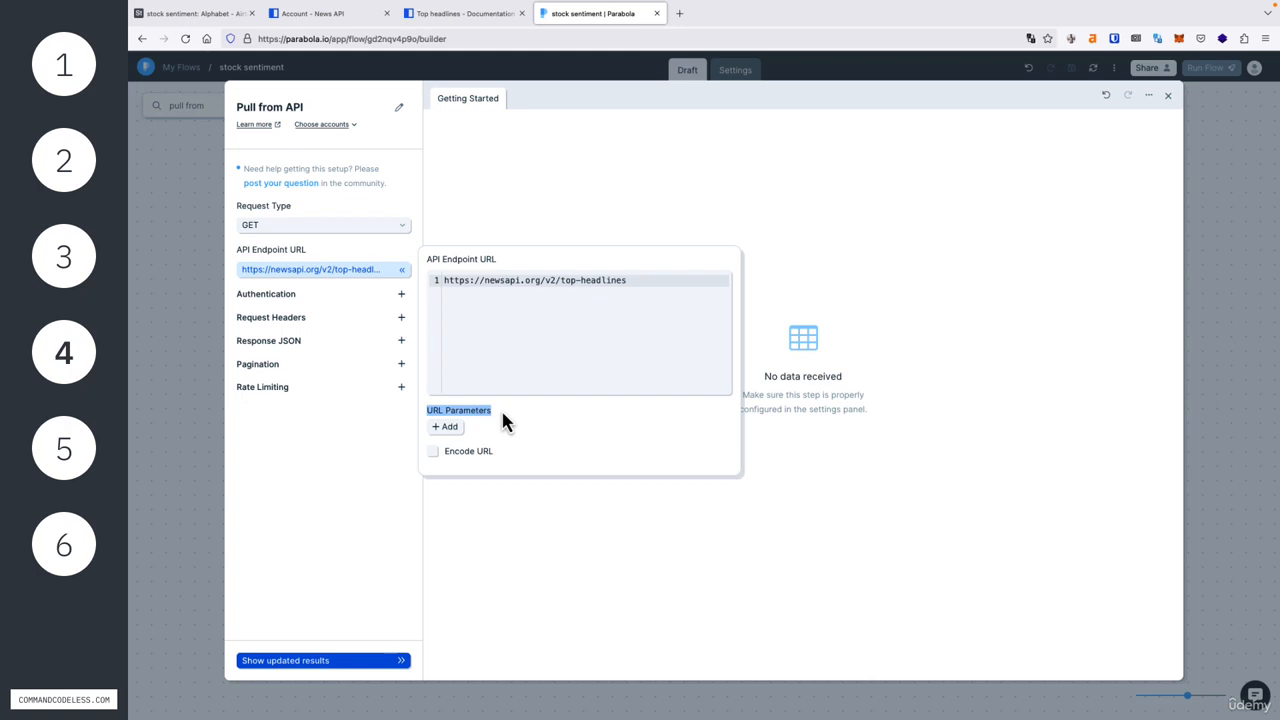
{"action": "left_click", "coordinate": [446, 427]}
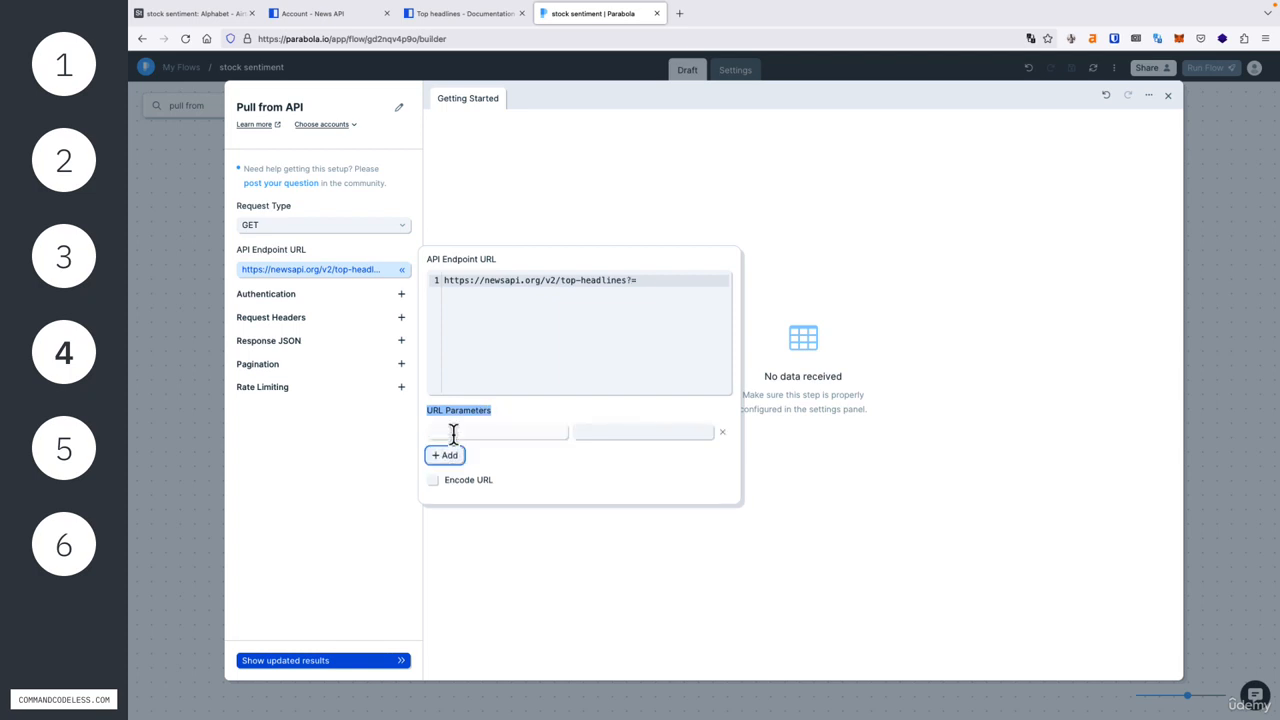
{"action": "left_click", "coordinate": [453, 432]}
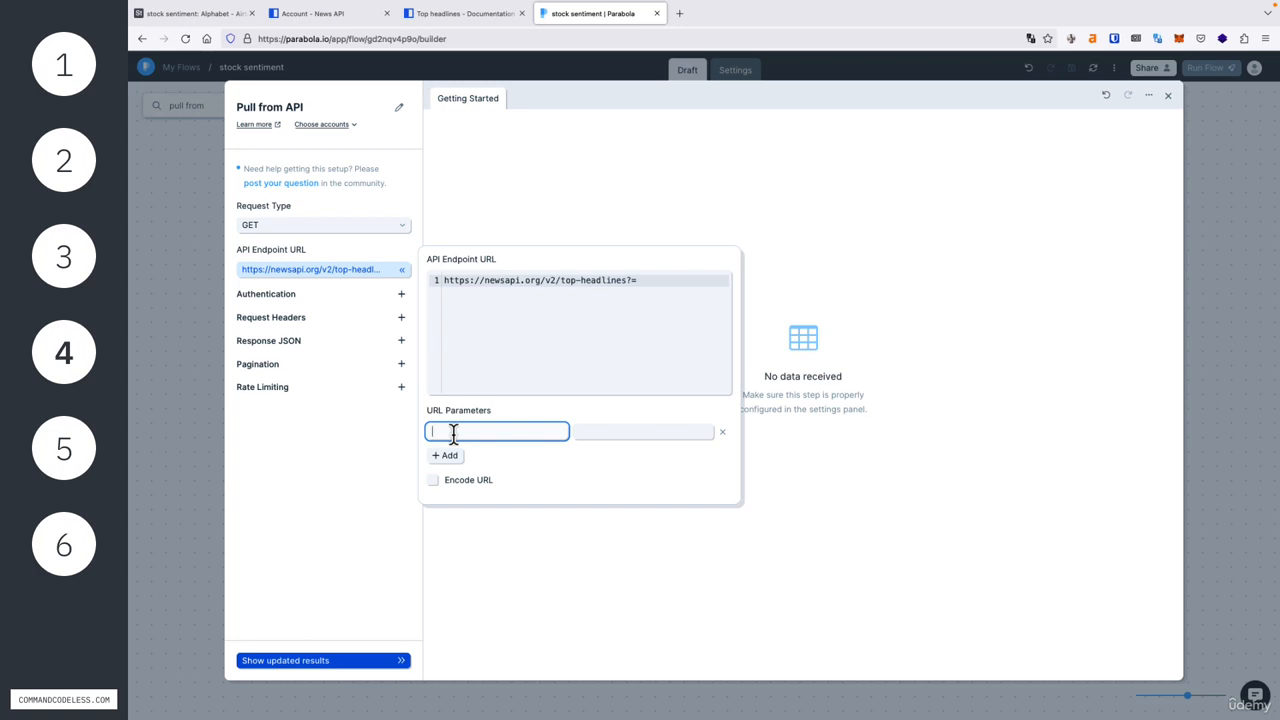
{"action": "type", "text": "q"}
{"action": "key", "text": "Tab"}
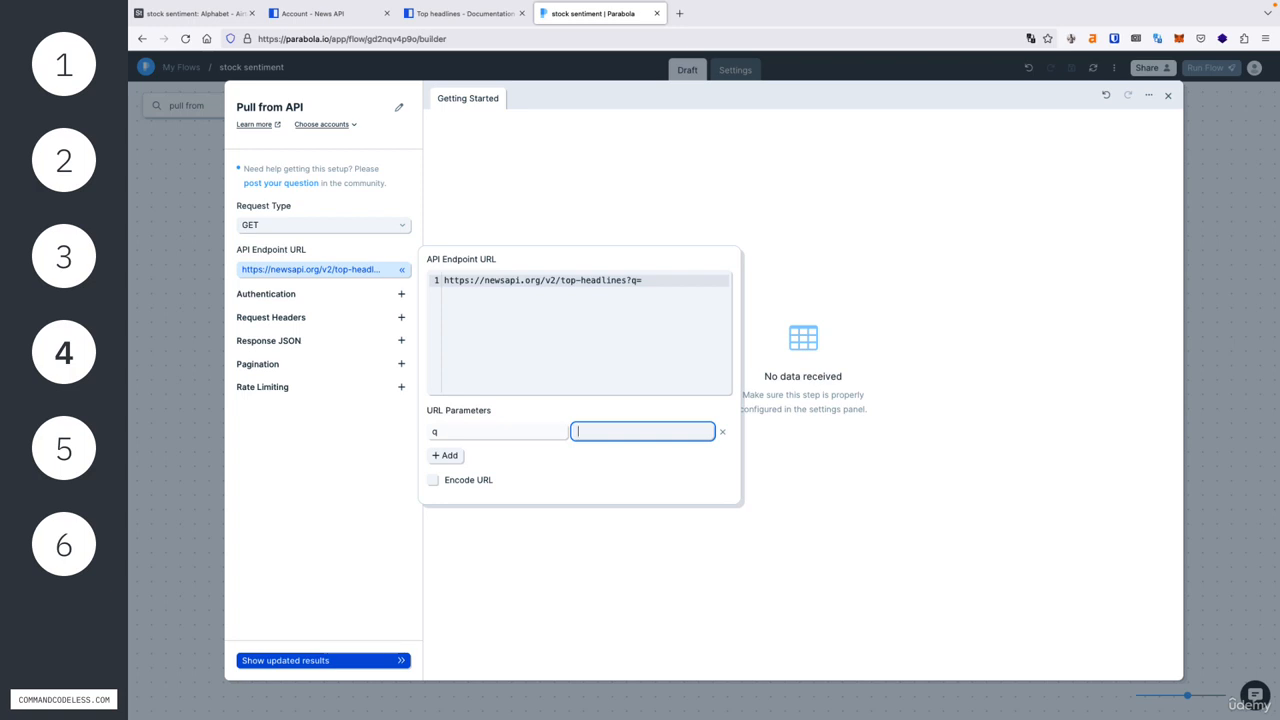
{"action": "type", "text": "goog"}
{"action": "left_click_drag", "start_coordinate": [666, 280], "coordinate": [441, 283]}
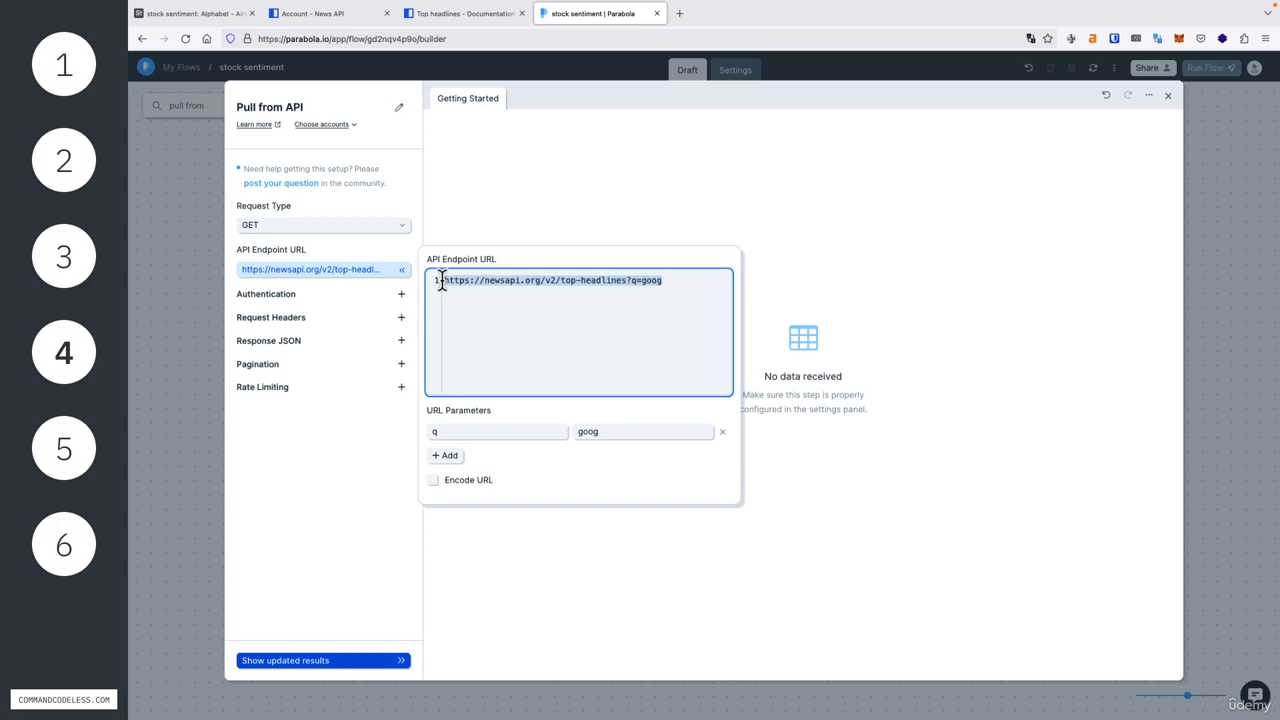
{"action": "left_click", "coordinate": [614, 436]}
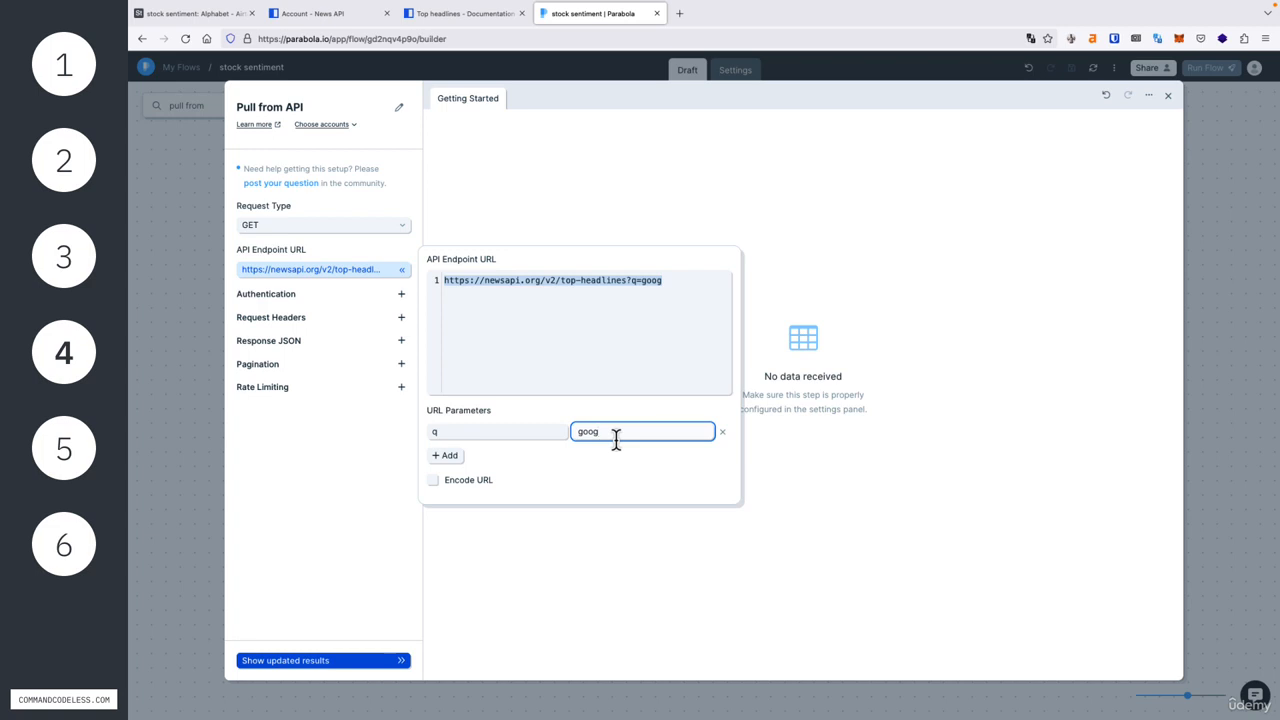
Step: Add a URL parameter from with the value 2023-05-10 to the API endpoint
{"action": "left_click", "coordinate": [448, 456]}
{"action": "left_click", "coordinate": [471, 457]}
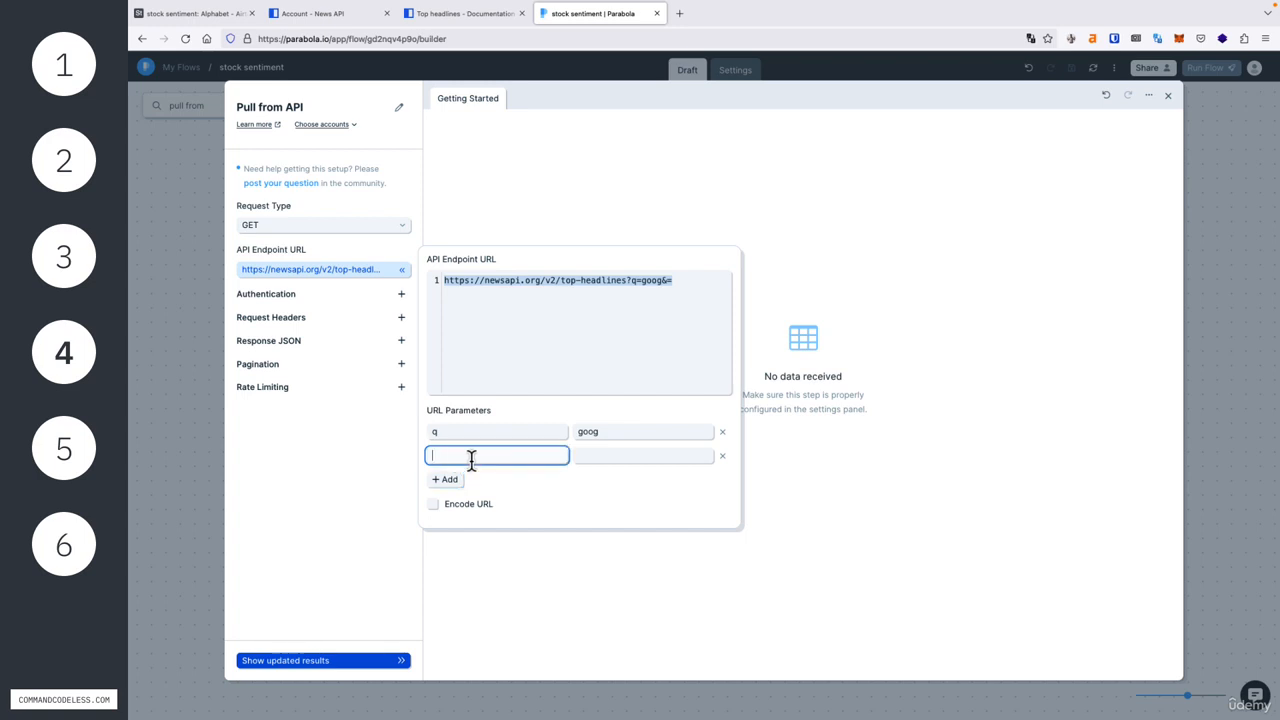
{"action": "type", "text": "from"}
{"action": "key", "text": "Tab"}
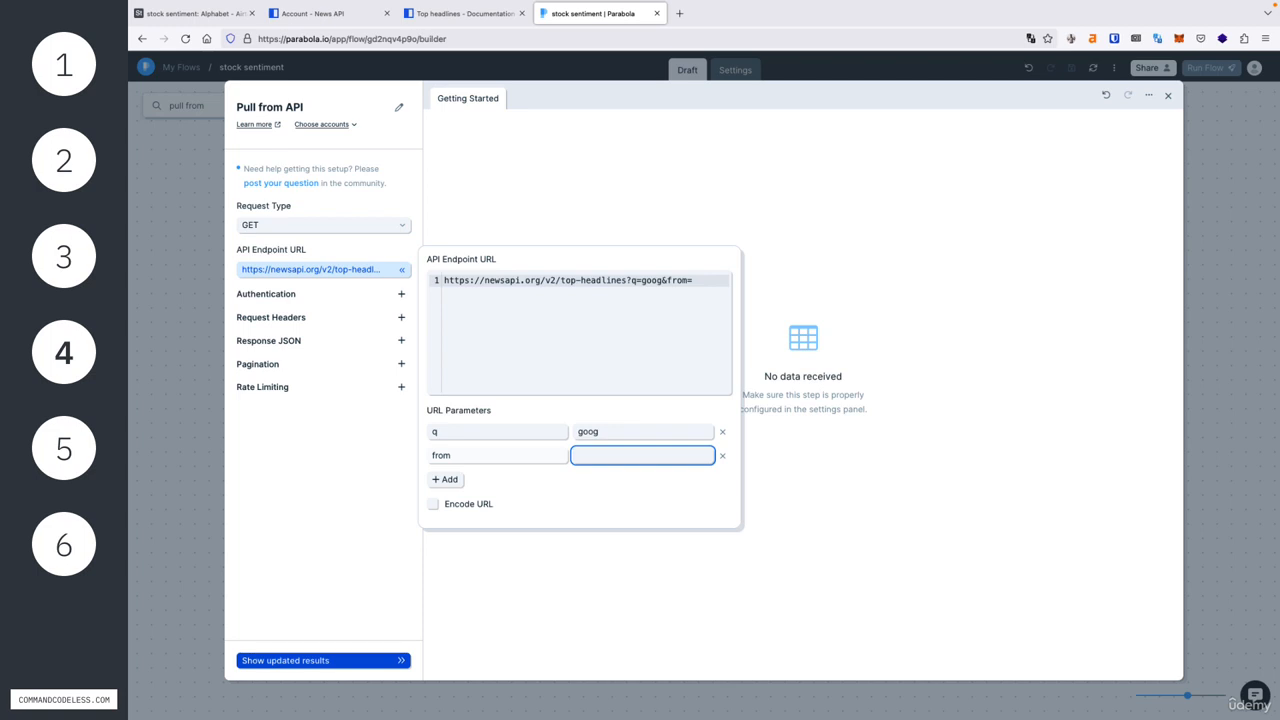
{"action": "type", "text": "2023-05-10"}
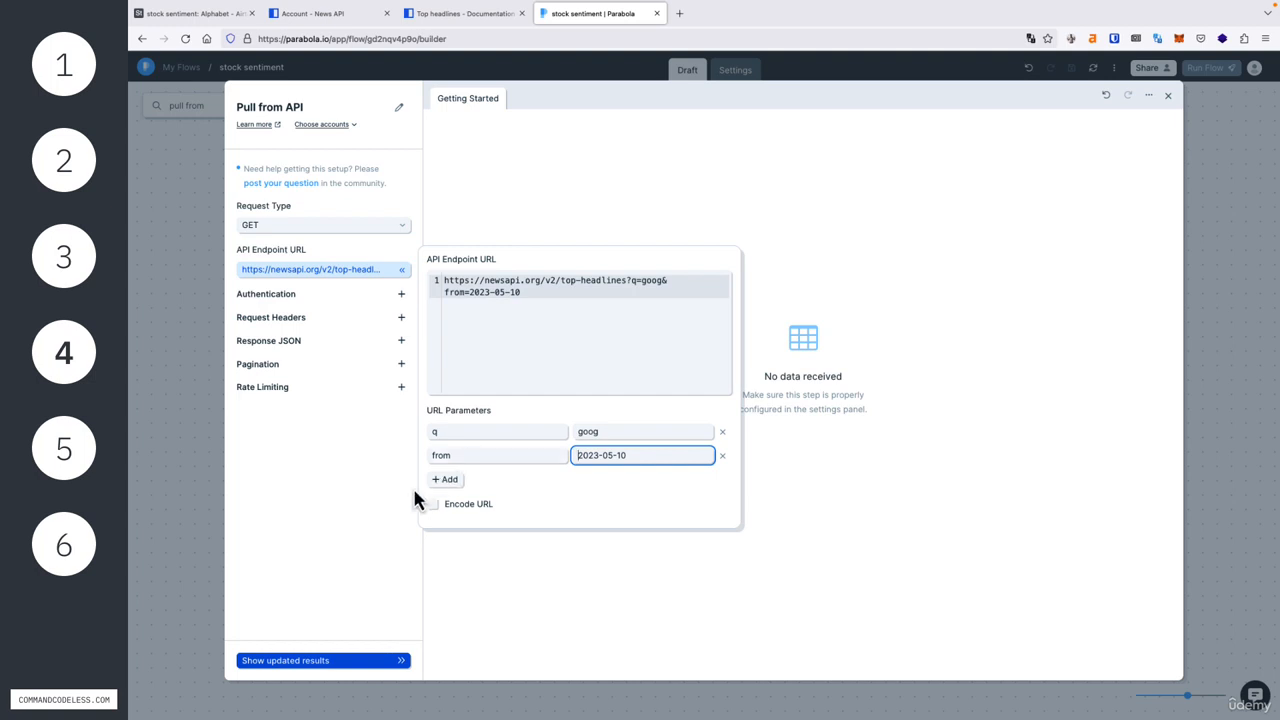
Step: Add a URL parameter to with the value 2023-05-10 to the API endpoint
{"action": "left_click", "coordinate": [448, 480]}
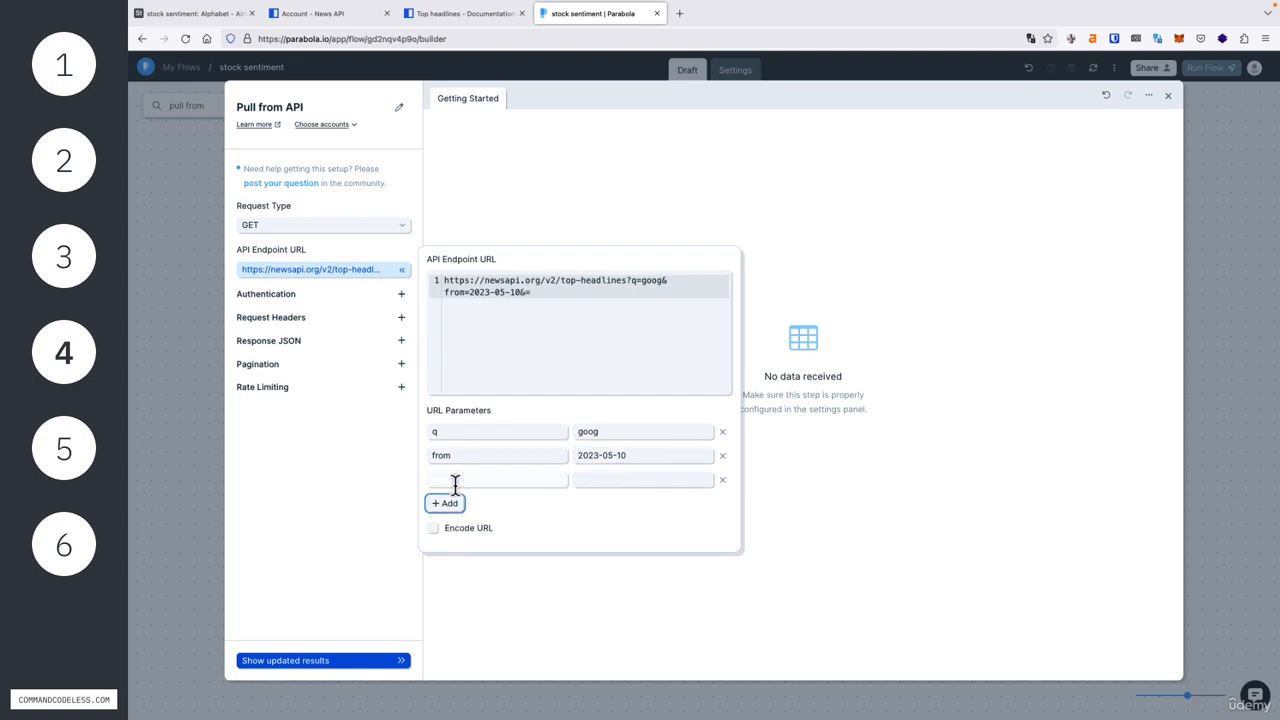
{"action": "left_click", "coordinate": [455, 480]}
{"action": "type", "text": "to"}
{"action": "key", "text": "Tab"}
{"action": "type", "text": "2023-05-10"}
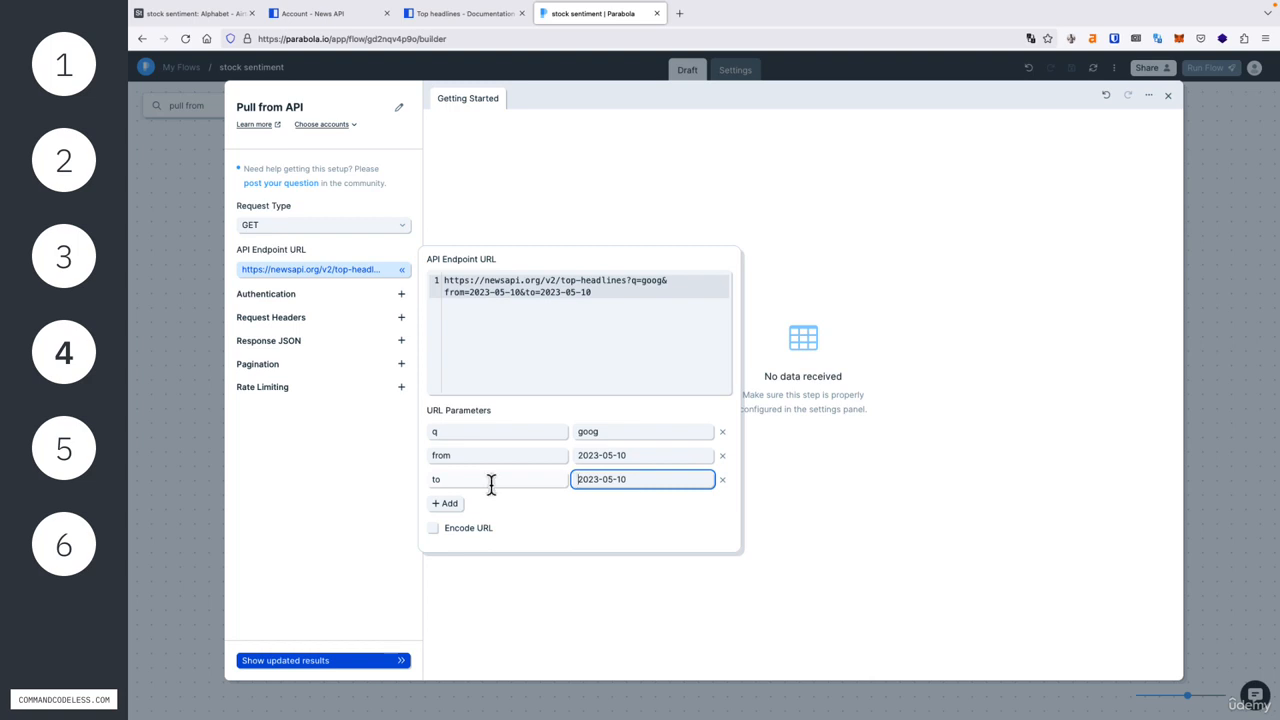
Step: Add a URL parameter sortBy with the value relevancy to the API endpoint
{"action": "left_click", "coordinate": [447, 503]}
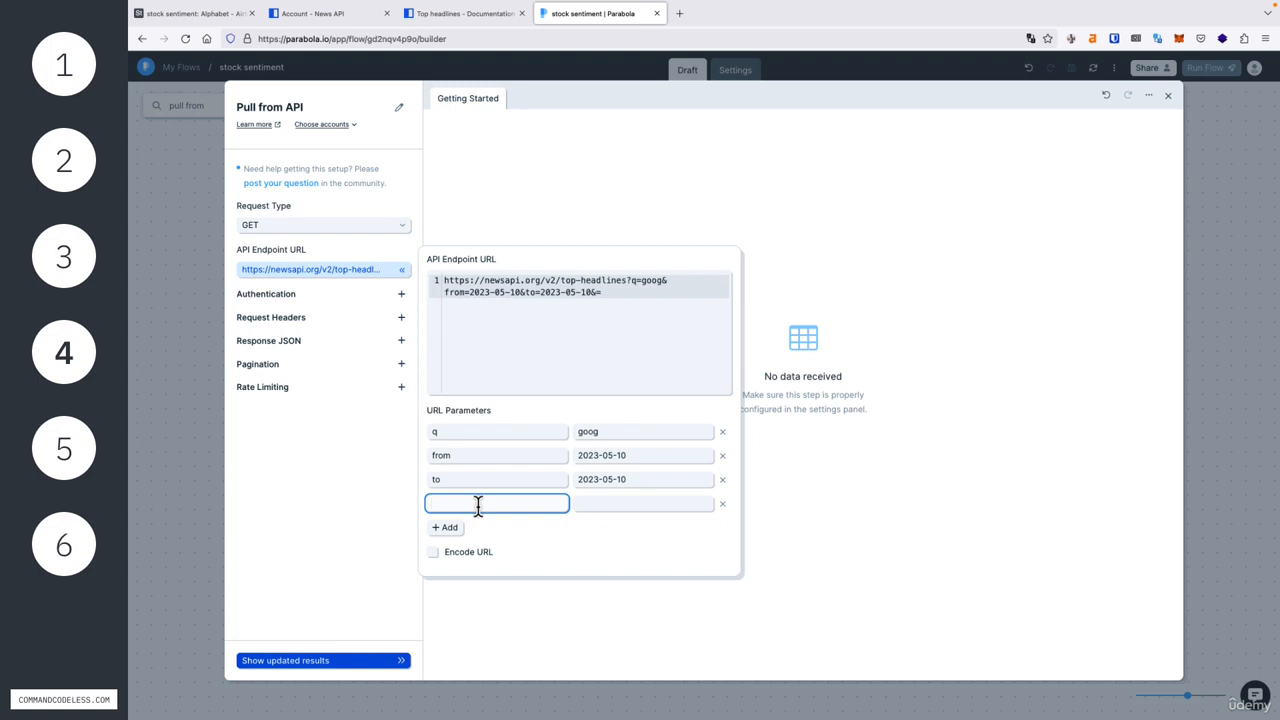
{"action": "type", "text": "sortBy"}
{"action": "key", "text": "Tab"}
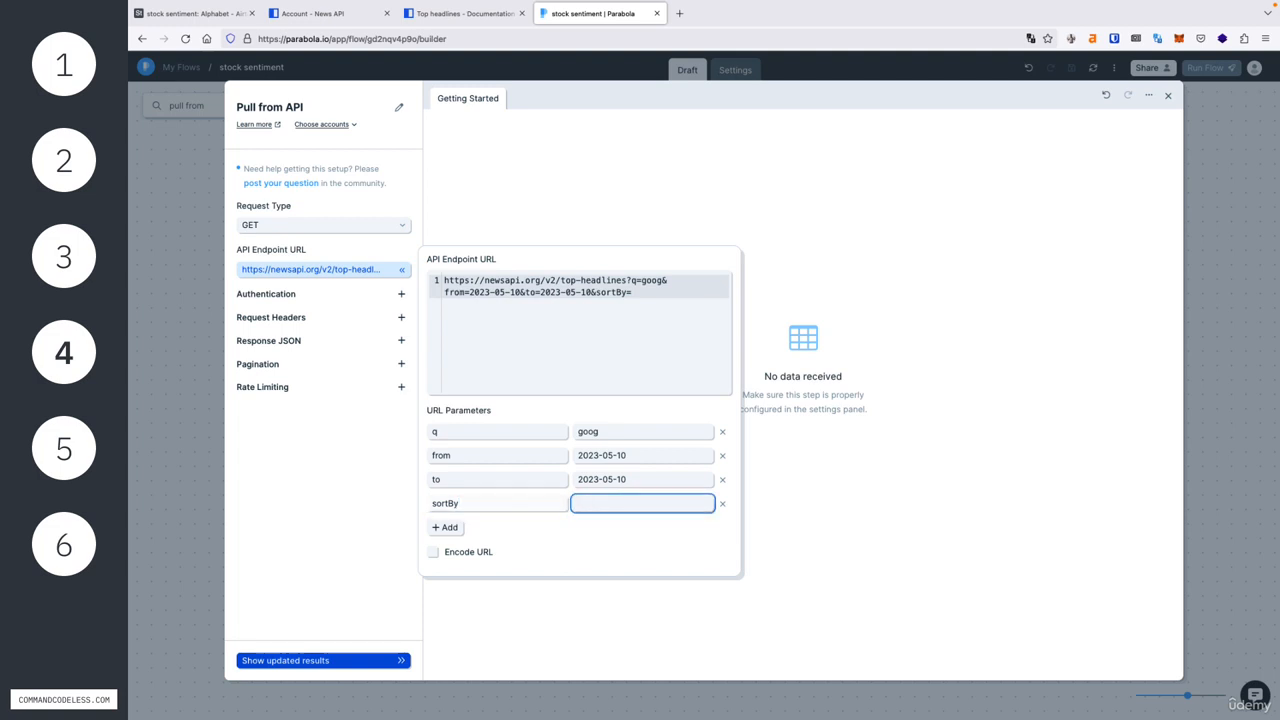
{"action": "type", "text": "relevancy"}
Step: Add a URL parameter language with the value en to the API endpoint
{"action": "left_click", "coordinate": [444, 527]}
{"action": "left_click", "coordinate": [480, 528]}
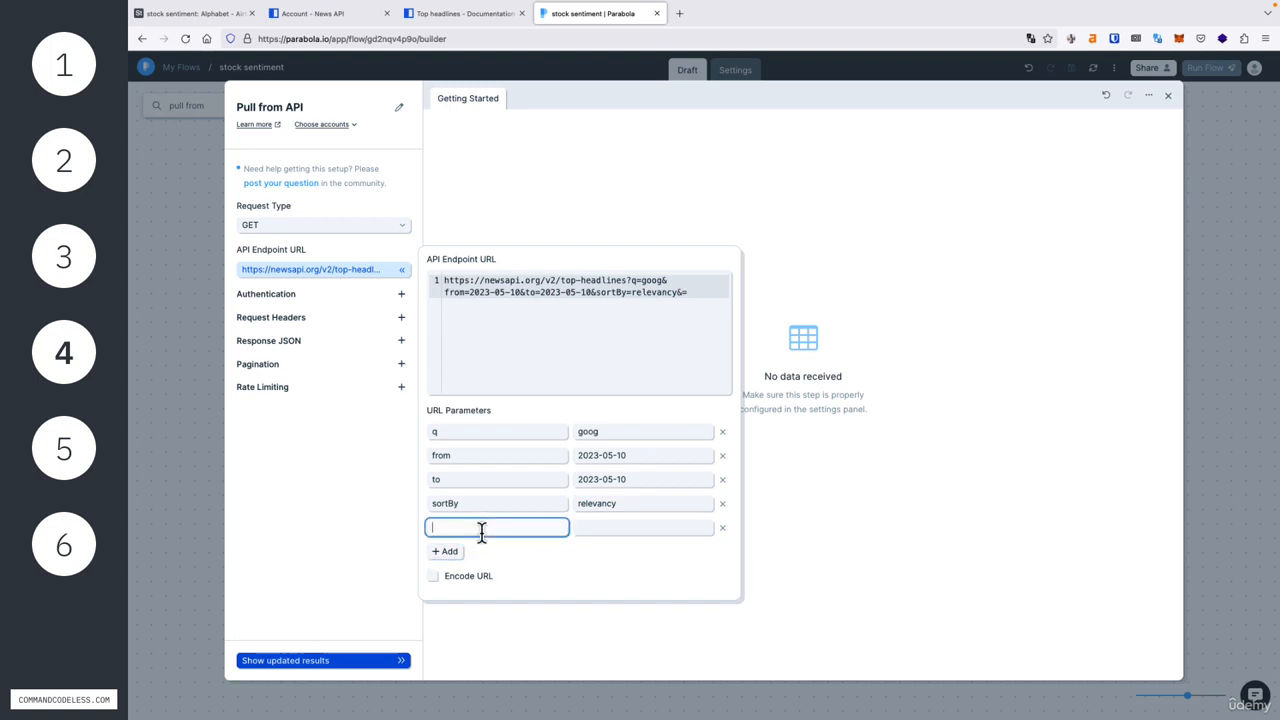
{"action": "type", "text": "language"}
{"action": "key", "text": "Tab"}
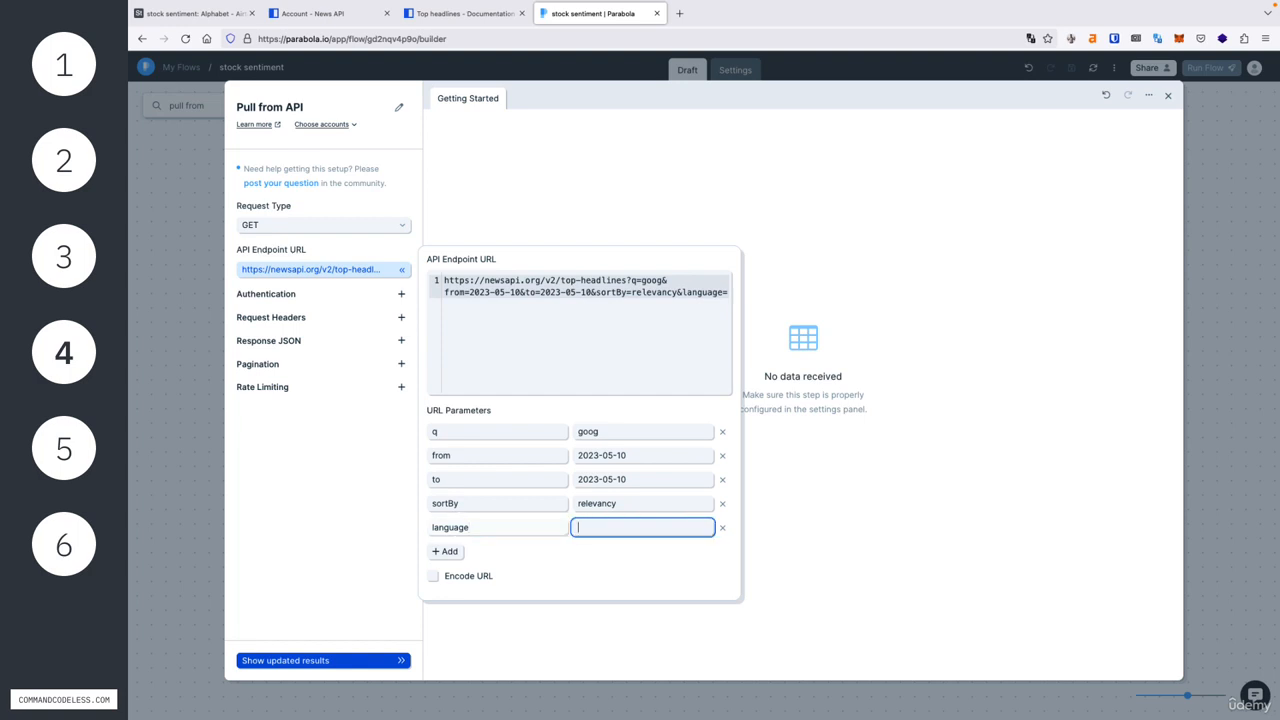
{"action": "type", "text": "en"}
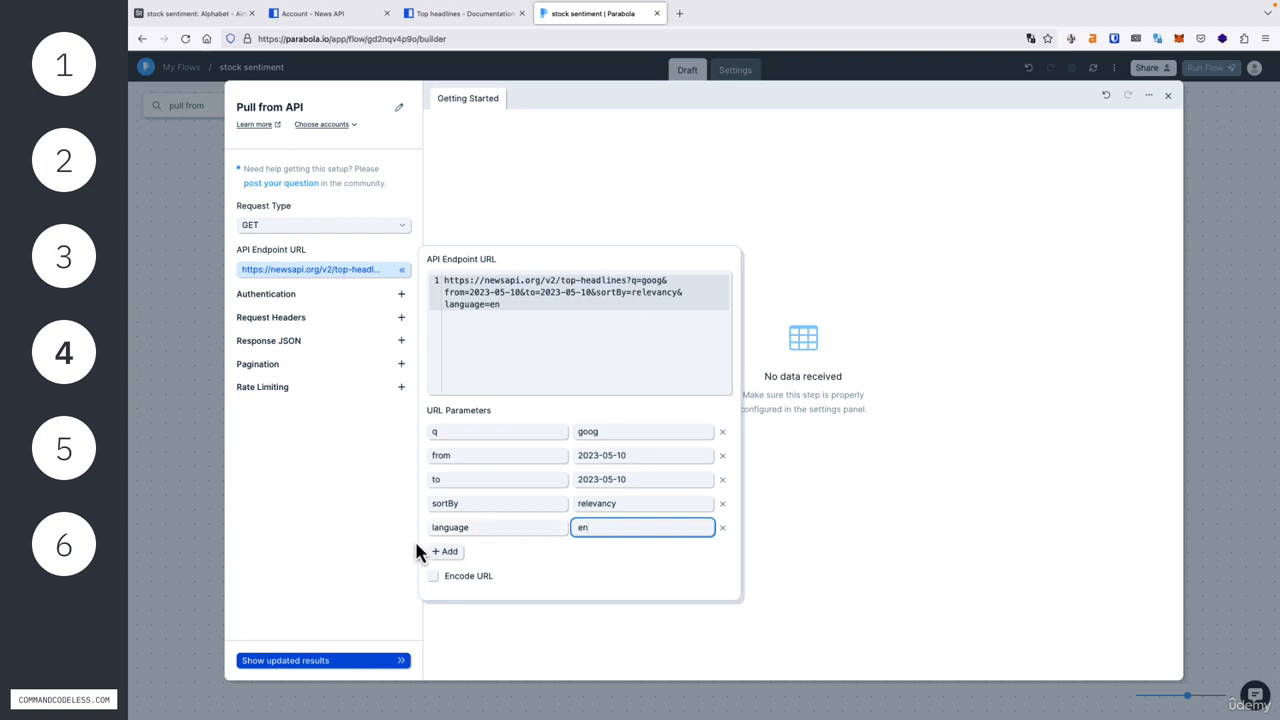
Step: Add a URL parameter apiKey holding the API key copied from the News API account page, and load the updated results in Parabola
{"action": "left_click", "coordinate": [445, 551]}
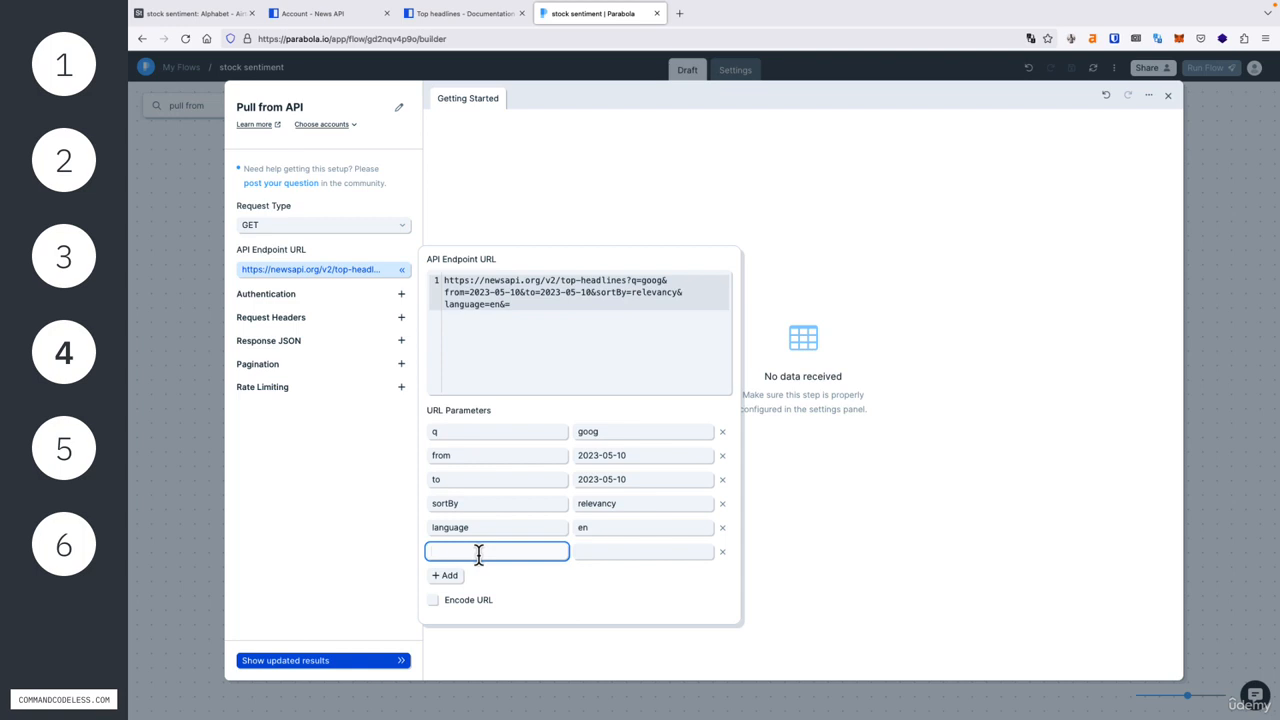
{"action": "type", "text": "apiKey"}
{"action": "left_click", "coordinate": [368, 15]}
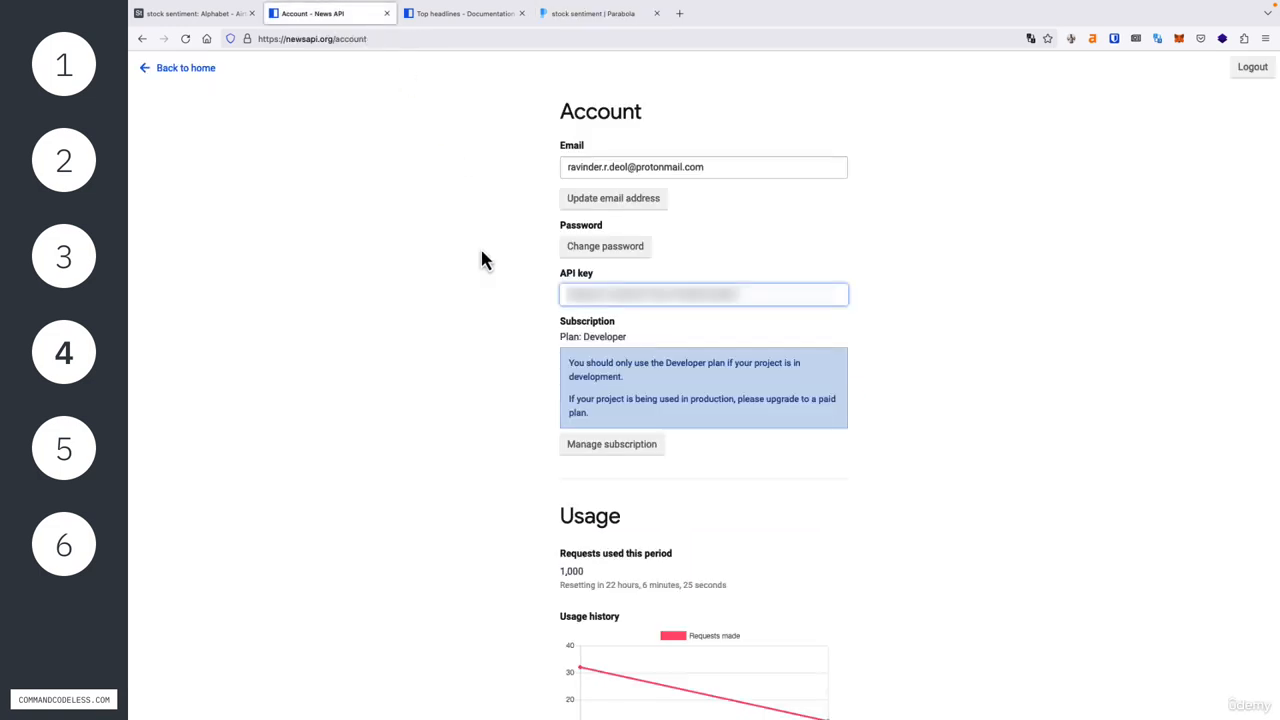
{"action": "left_click", "coordinate": [626, 286]}
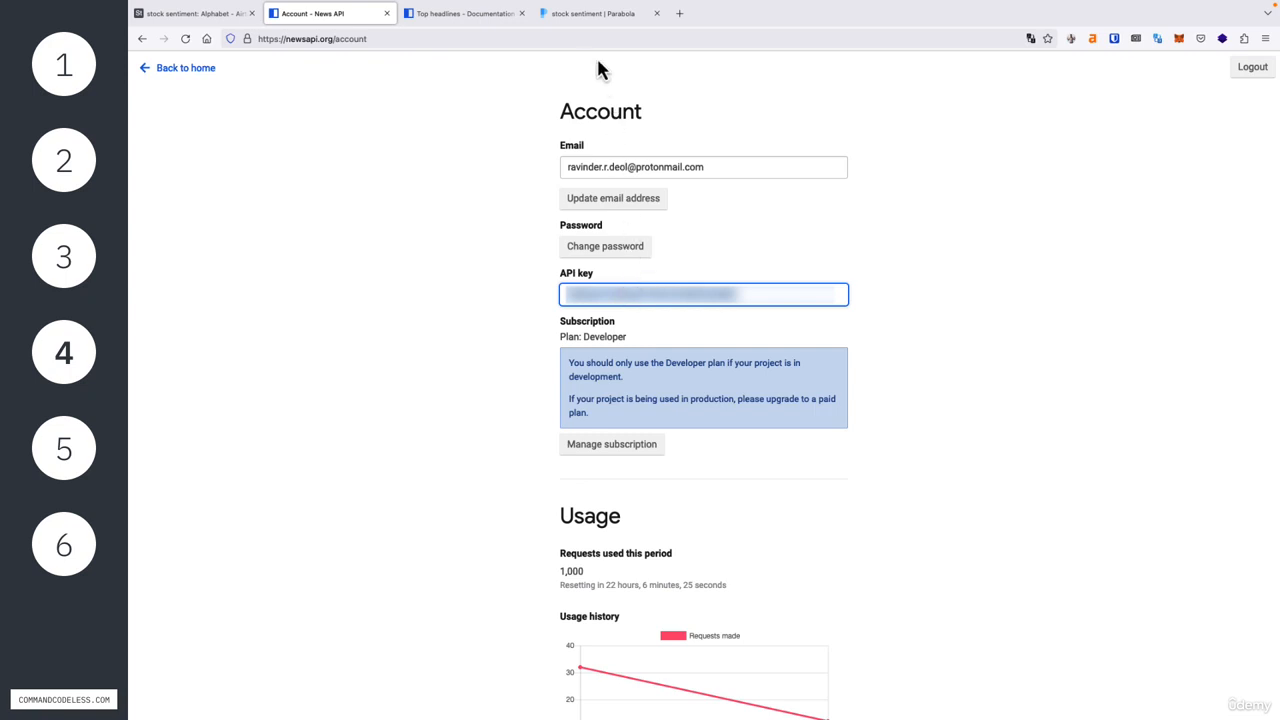
{"action": "left_click", "coordinate": [588, 14]}
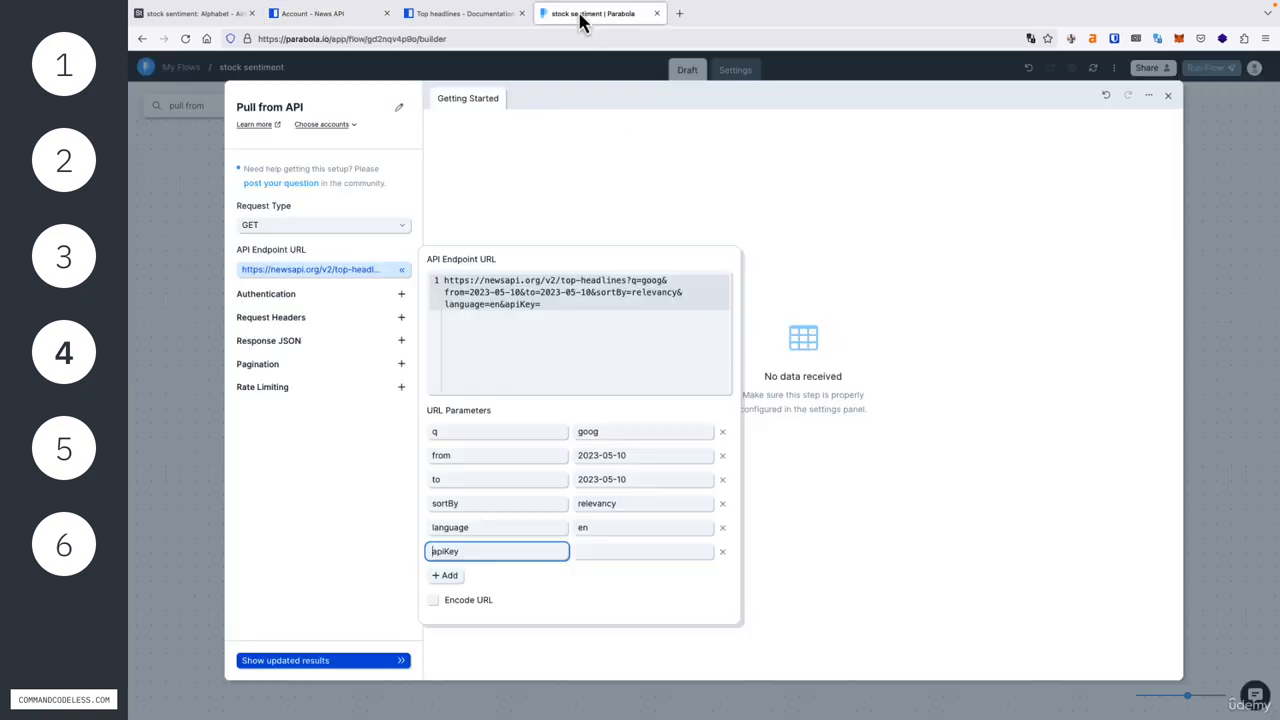
{"action": "left_click", "coordinate": [603, 554]}
{"action": "key", "text": "ctrl+v"}
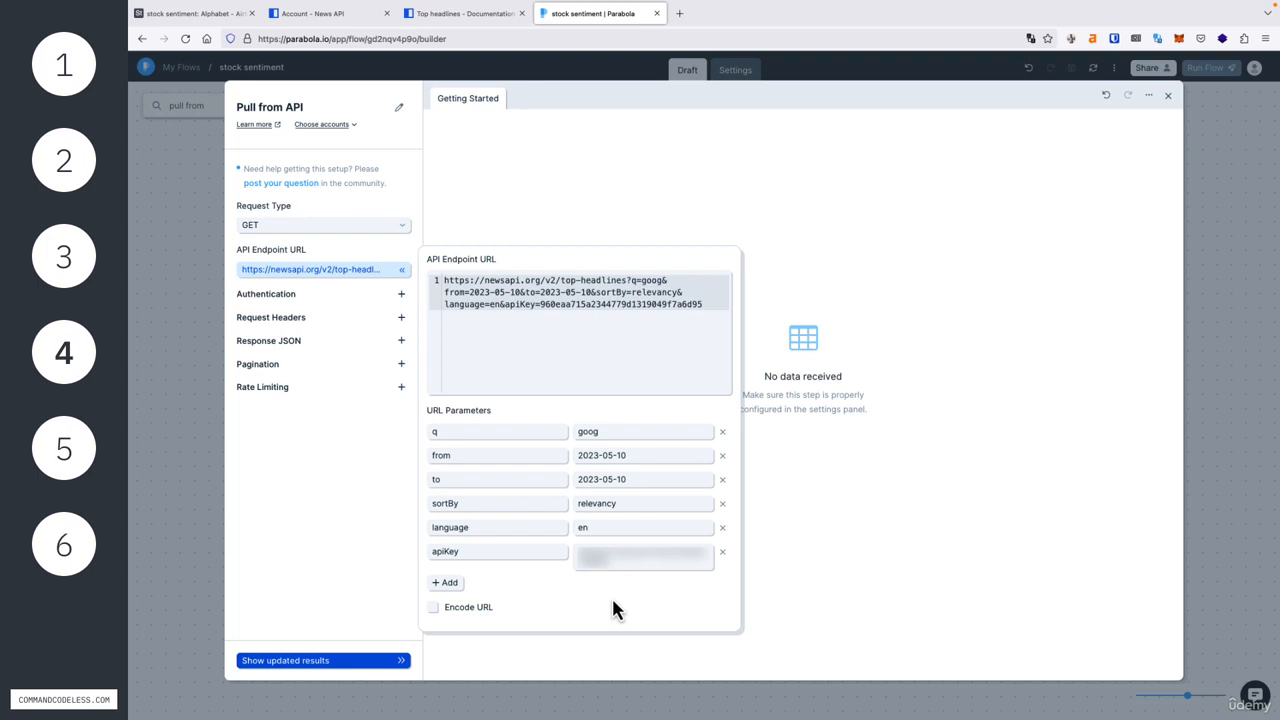
{"action": "left_click", "coordinate": [359, 531]}
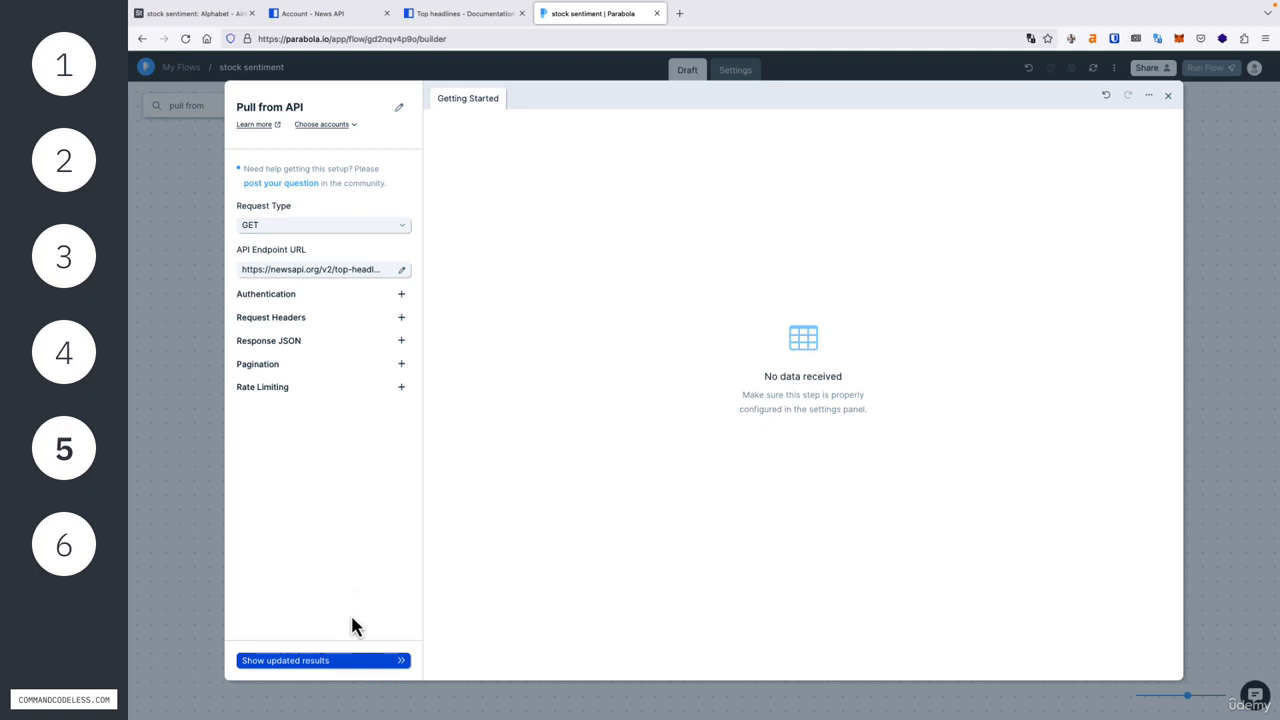
{"action": "left_click", "coordinate": [348, 662]}
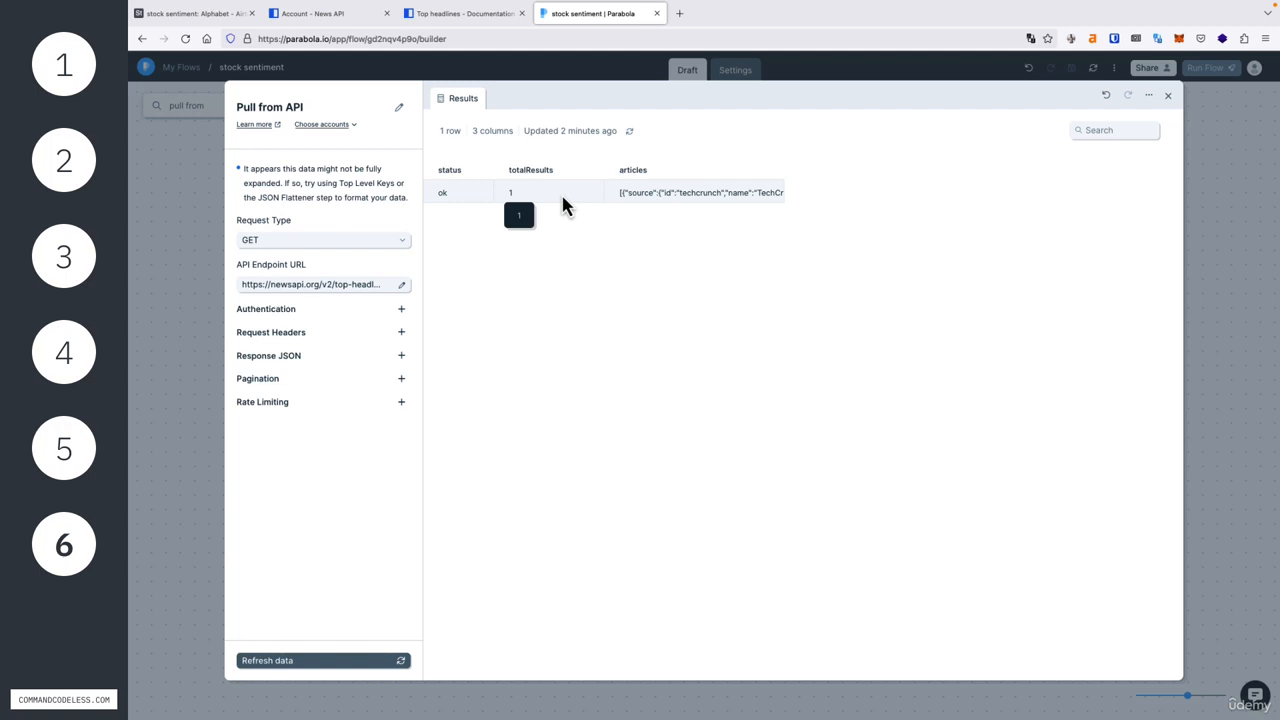
Step: Set the top level key of the Response JSON to articles and review the columns of the updated results
{"action": "left_click", "coordinate": [280, 369]}
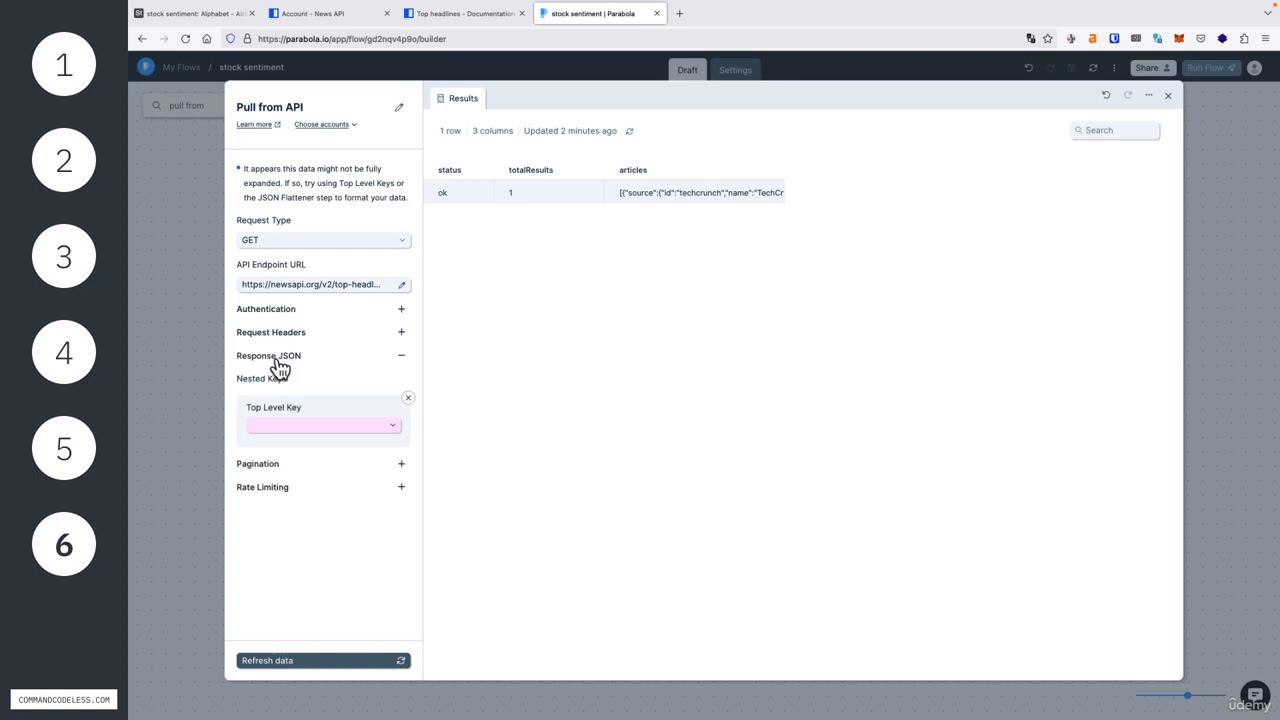
{"action": "left_click", "coordinate": [307, 431]}
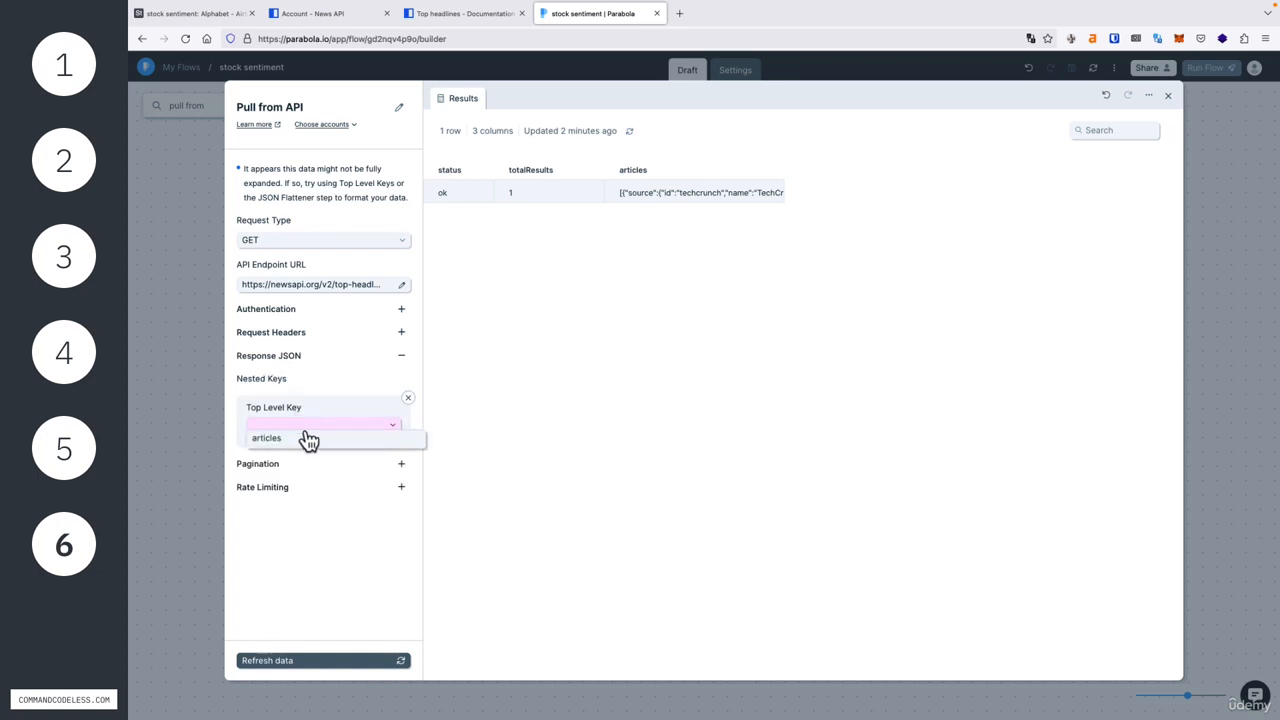
{"action": "left_click", "coordinate": [307, 441]}
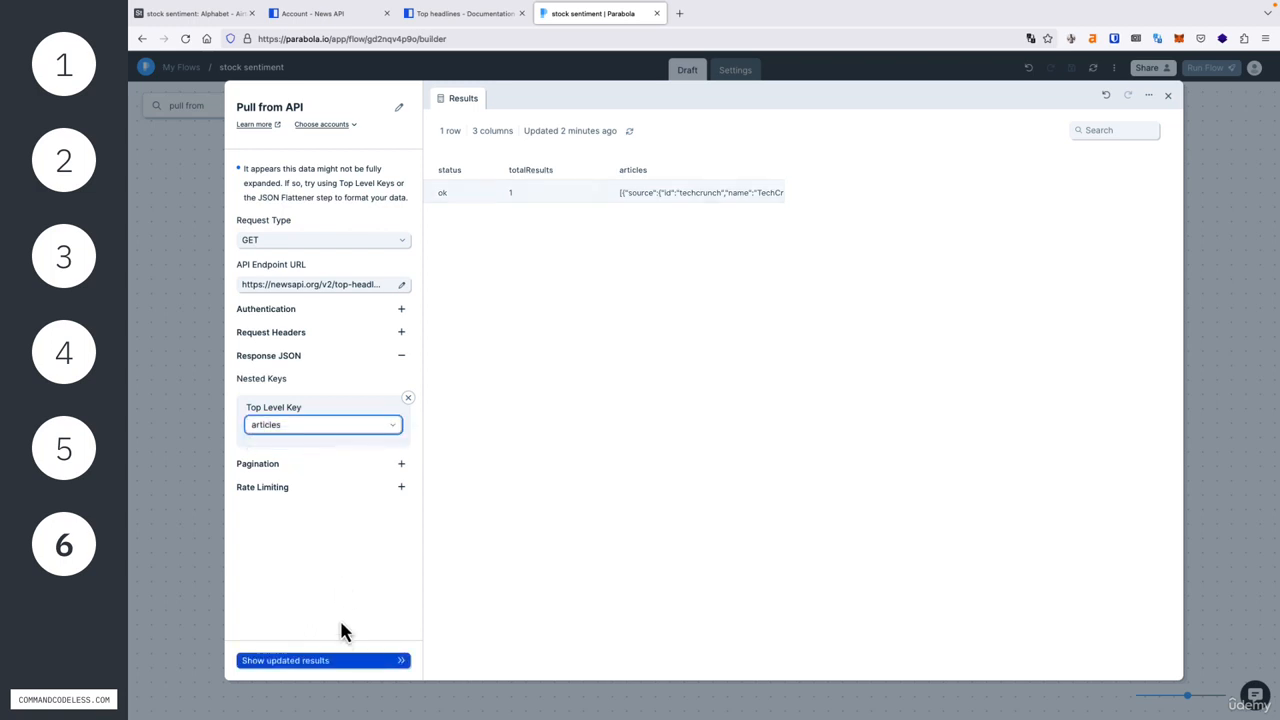
{"action": "left_click", "coordinate": [340, 660]}
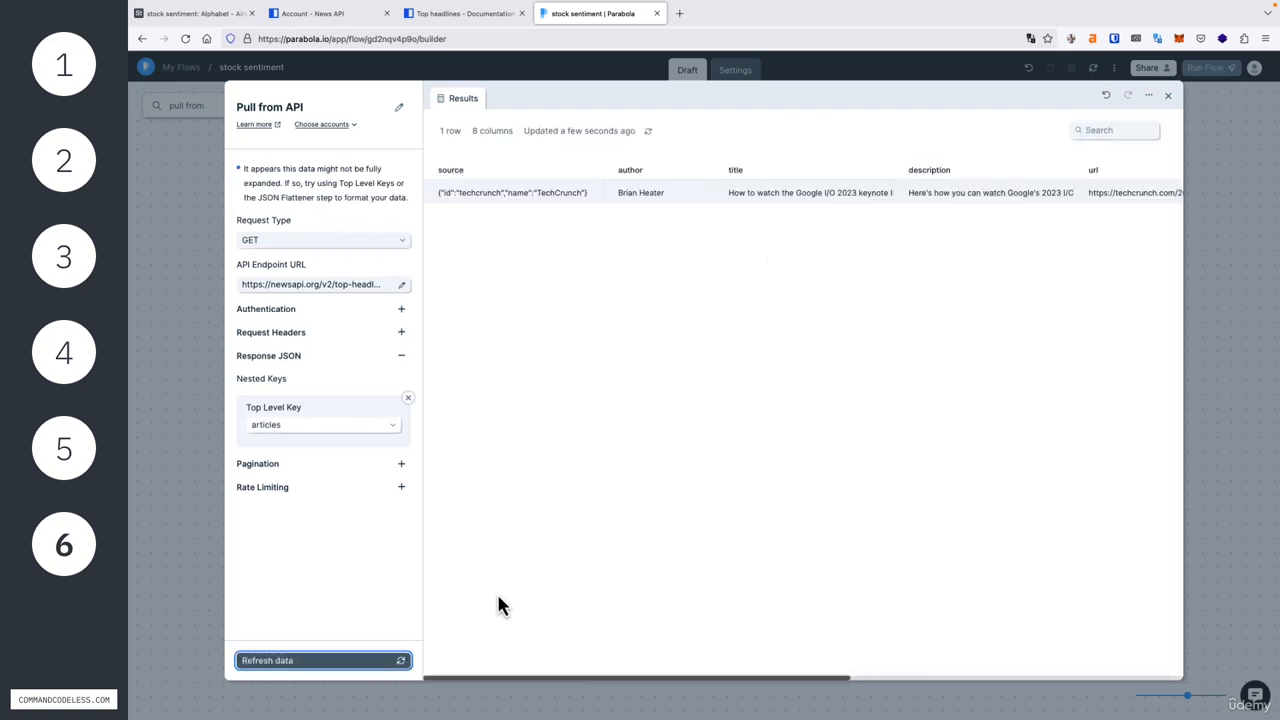
{"action": "scroll", "coordinate": [497, 592], "scroll_direction": "right", "scroll_amount": 3}
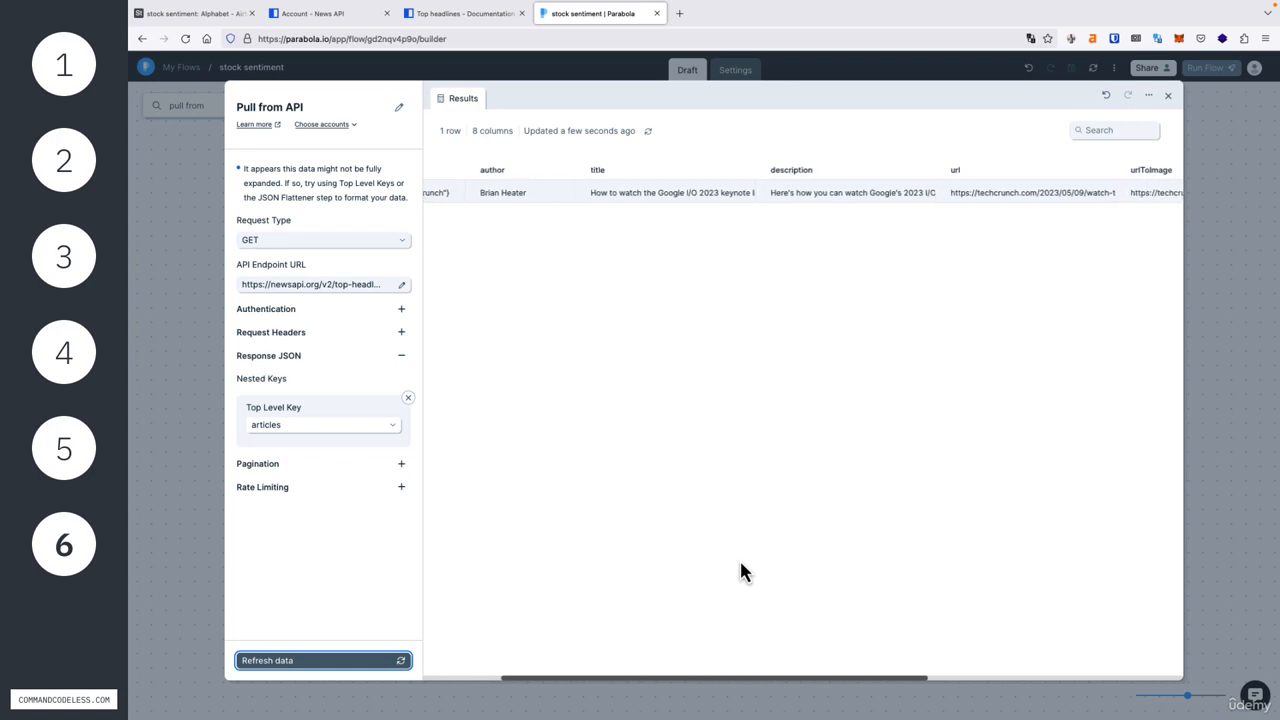
{"action": "scroll", "coordinate": [741, 564], "scroll_direction": "right", "scroll_amount": 6}
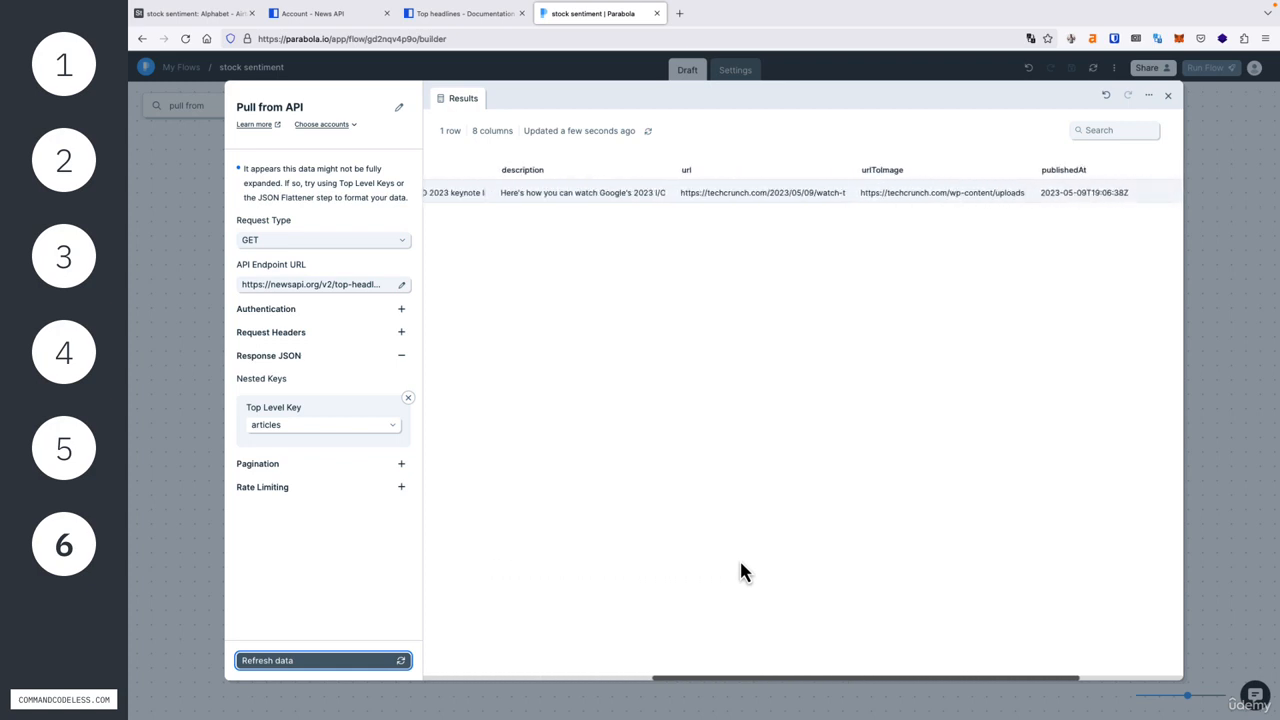
{"action": "scroll", "coordinate": [741, 572], "scroll_direction": "right", "scroll_amount": 2}
{"action": "scroll", "coordinate": [741, 572], "scroll_direction": "left", "scroll_amount": 10}
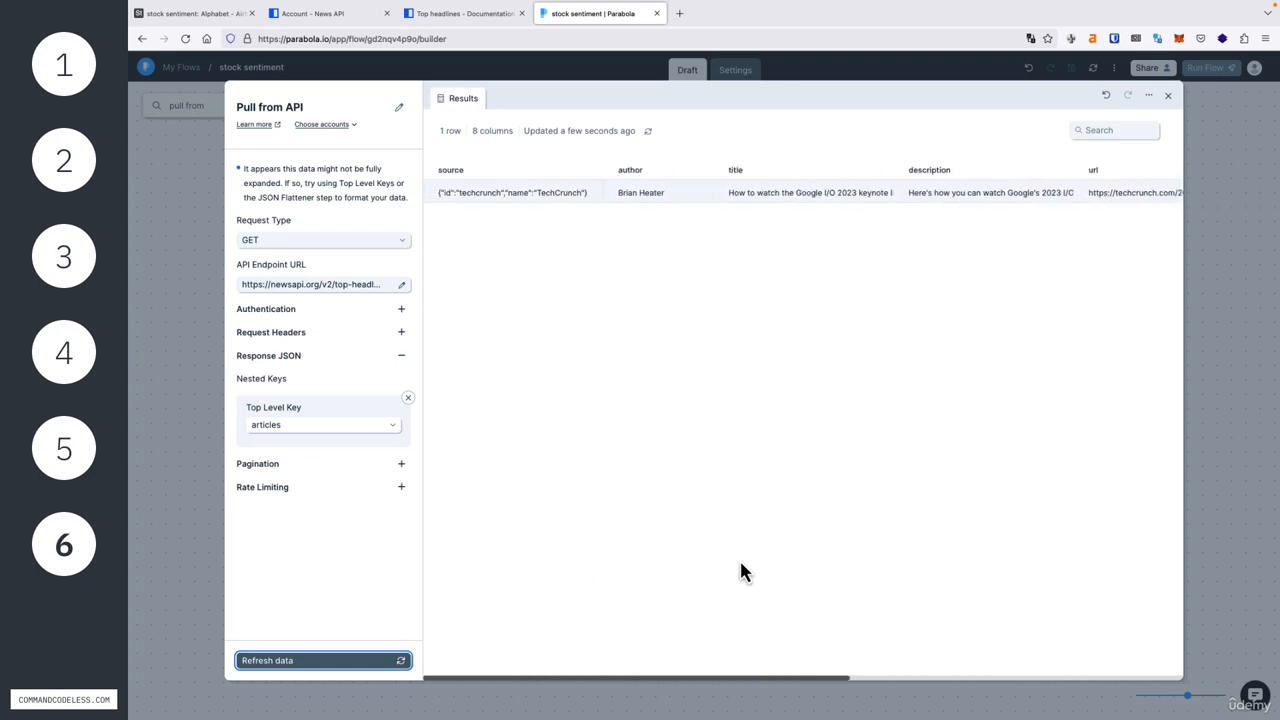